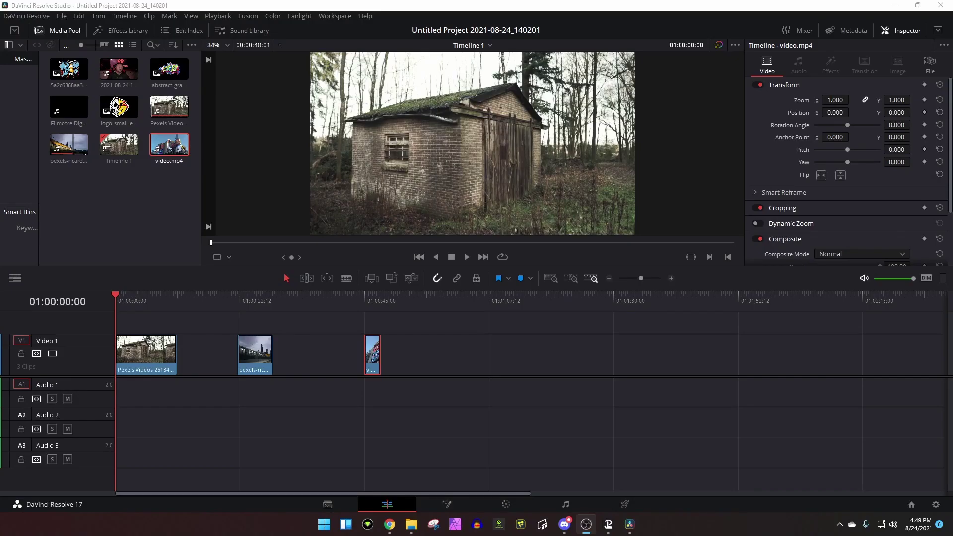
Step: Select the first clip, Pexels Videos 2618439.mp4, and open it on the Fusion page
click(147, 372)
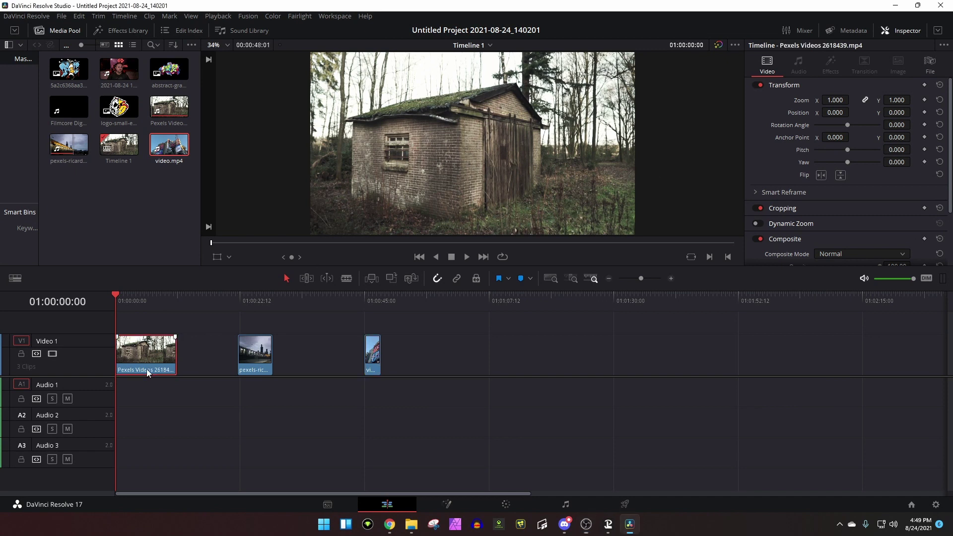
click(448, 505)
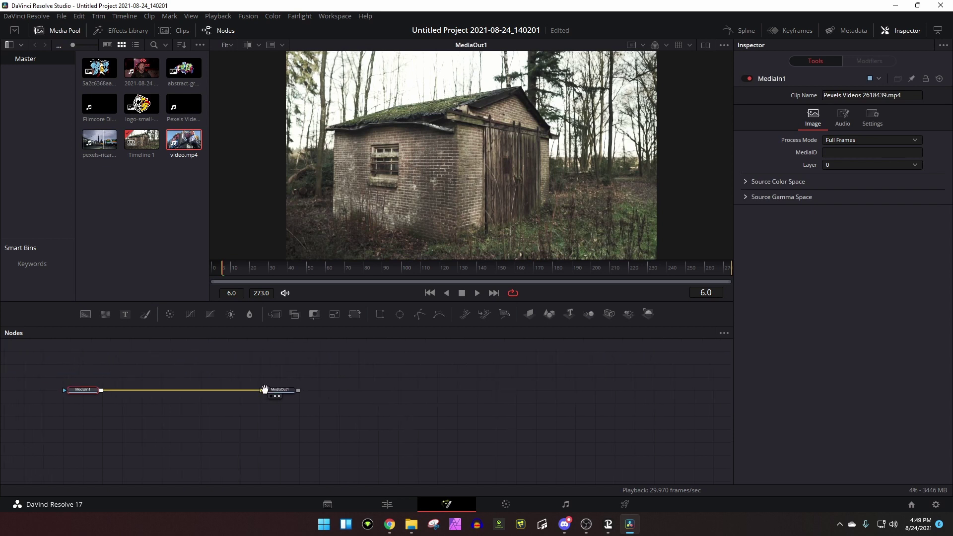
Step: Insert a Planar Tracker node between MediaIn1 and MediaOut1
drag(265, 389, 289, 395)
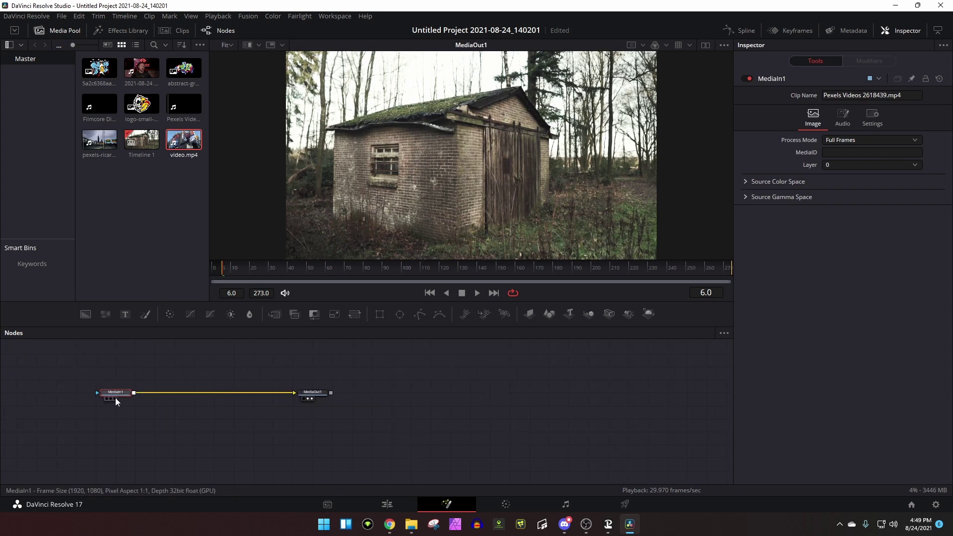
drag(118, 396, 96, 391)
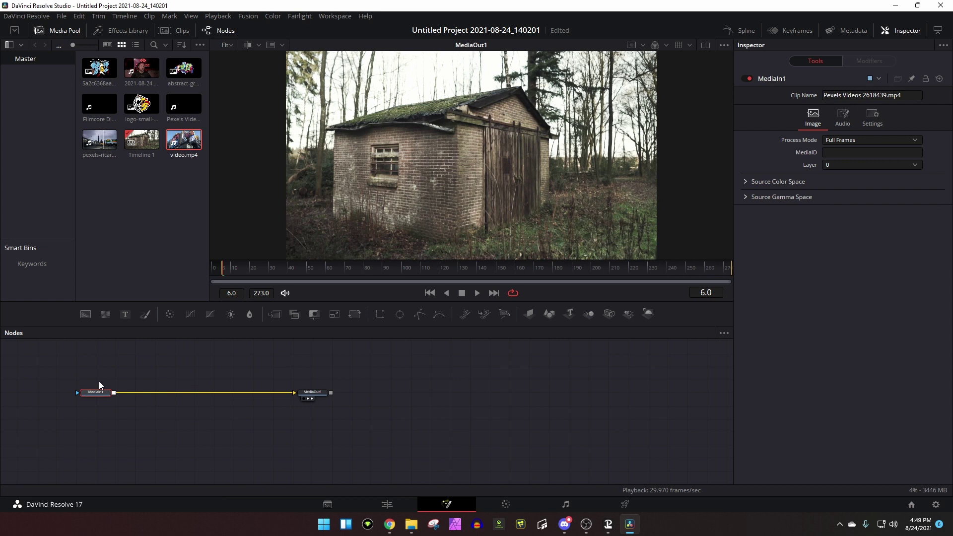
key(shift+space)
text(pla)
click(505, 342)
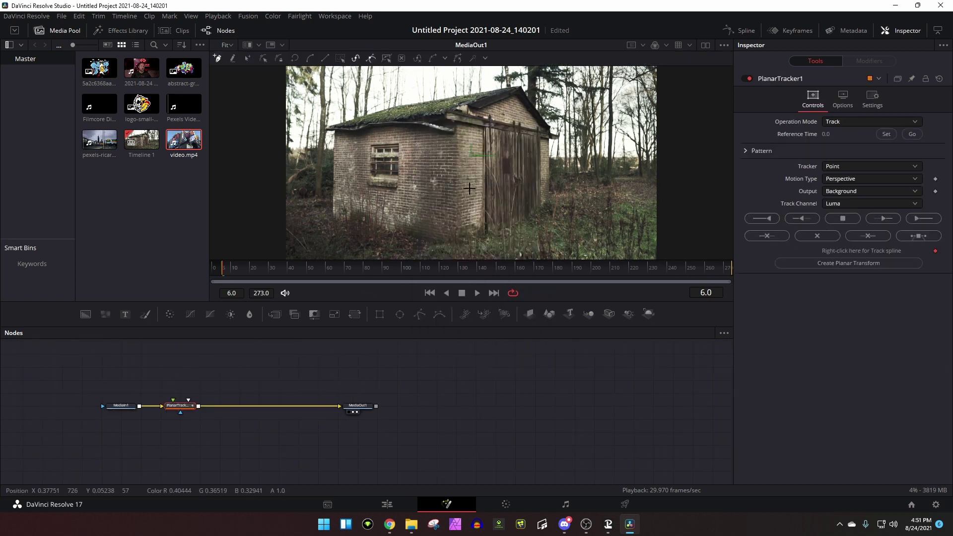
Step: Outline the brick wall patch right of the window as the four-point tracking area
click(403, 142)
click(402, 187)
click(451, 187)
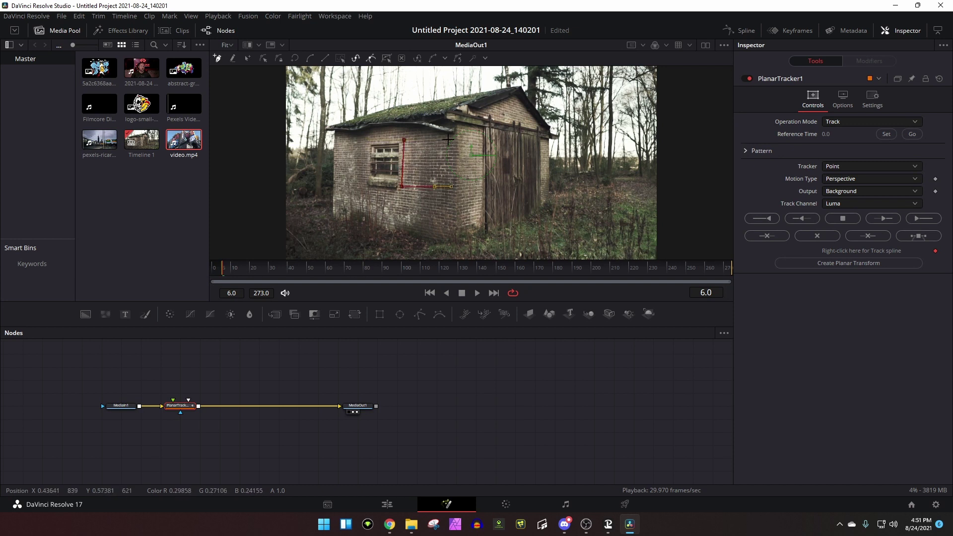
click(449, 140)
click(405, 142)
drag(184, 406, 204, 406)
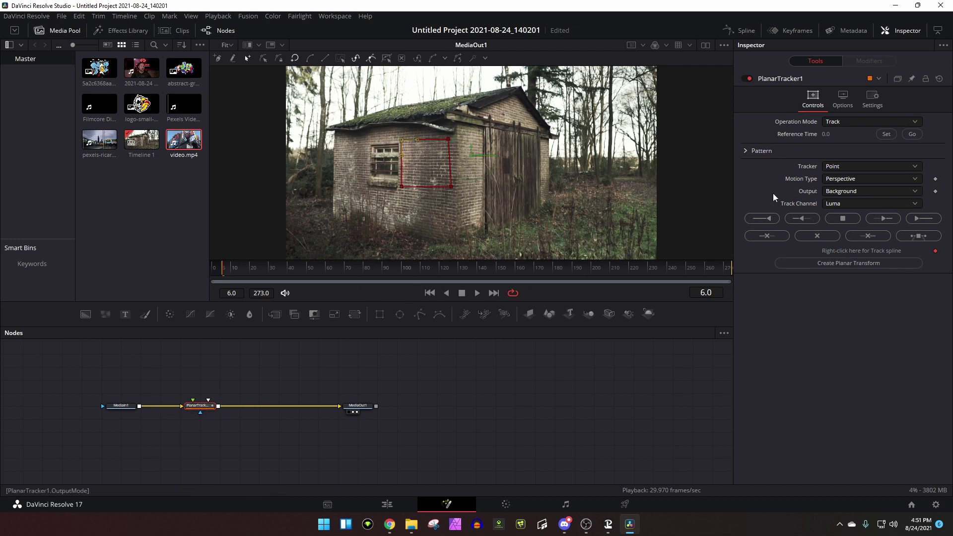
Step: Set frame 6 as the reference time and track the wall patch forward to frame 273
click(886, 135)
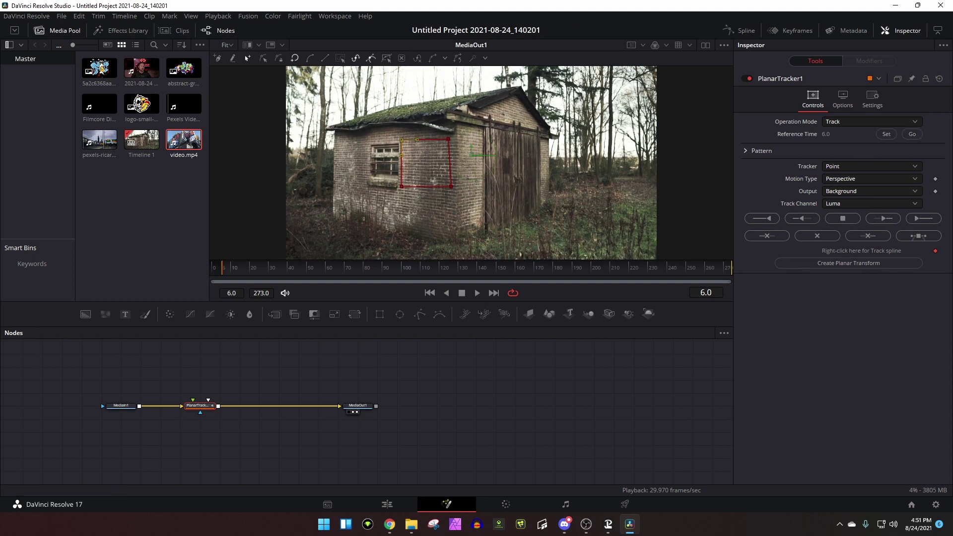
click(919, 221)
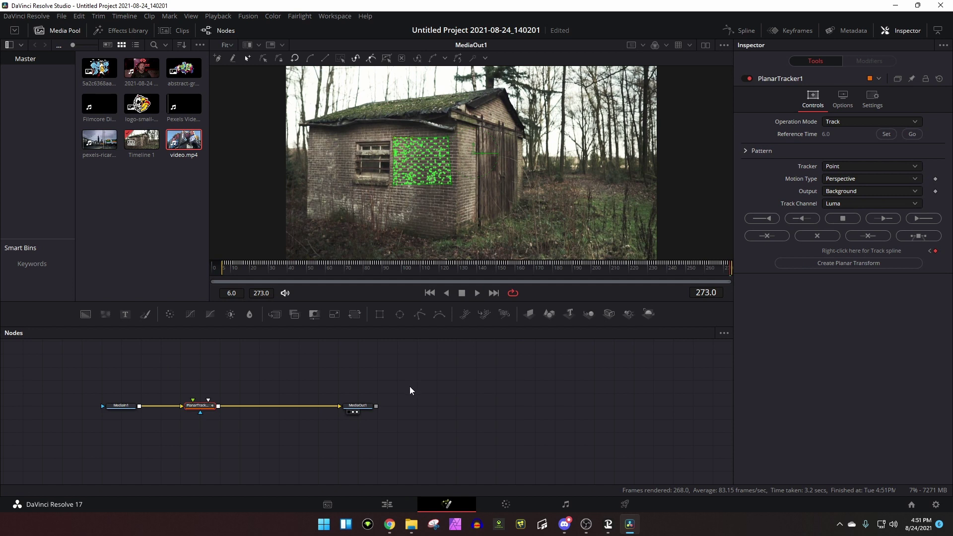
Step: Switch the tracker to Corner Pin mode and connect the logo-small clip into the node graph
click(841, 122)
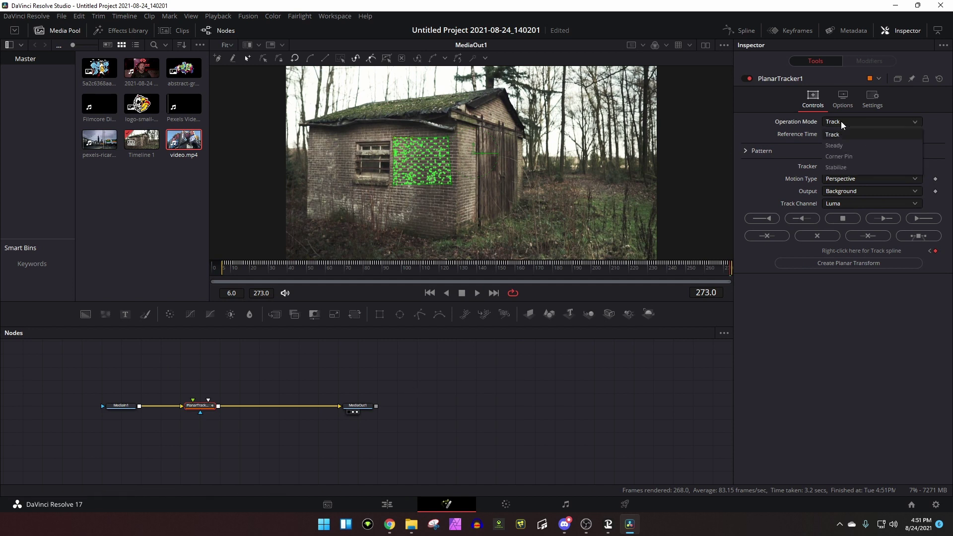
click(840, 156)
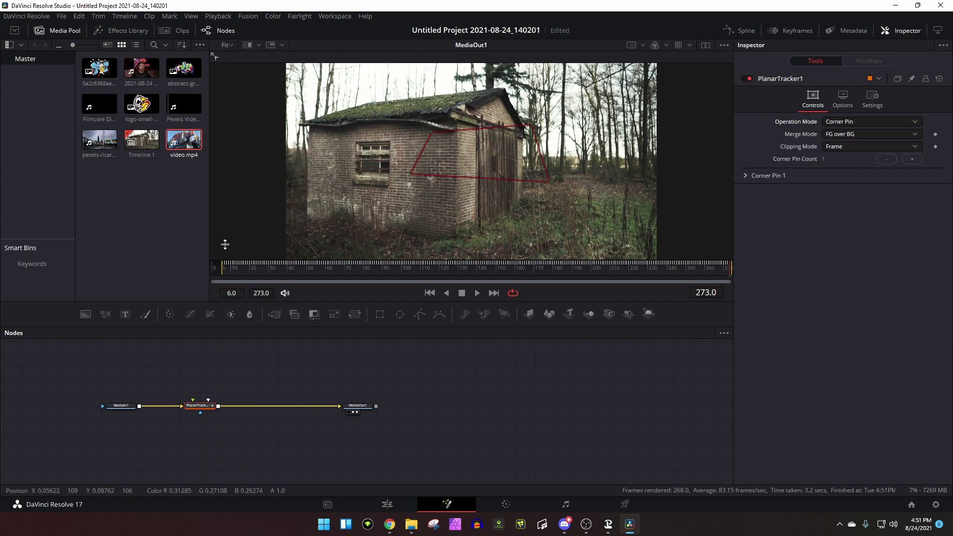
drag(142, 103, 211, 411)
click(212, 411)
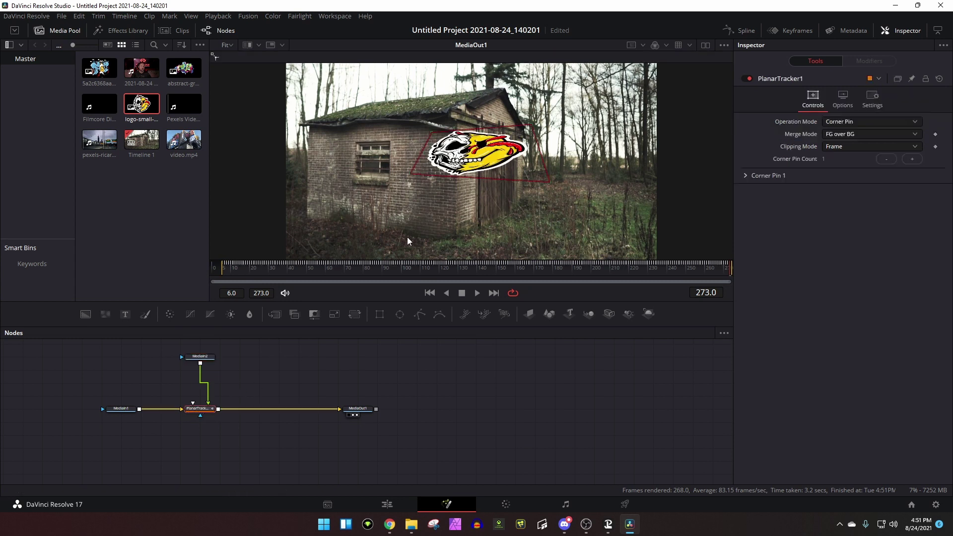
Step: Drag the skull logo's corner pins onto the wall right of the window and play back
drag(430, 133, 394, 139)
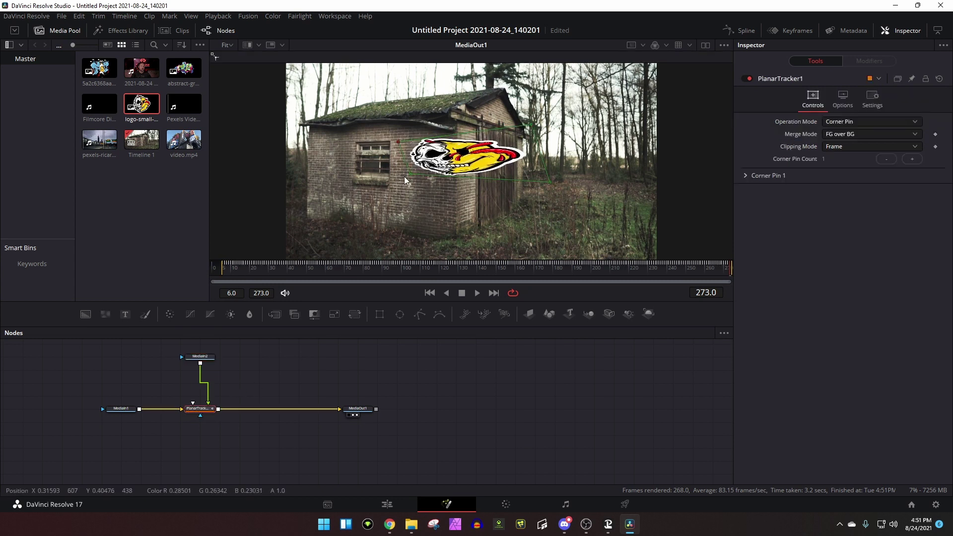
drag(409, 174, 394, 175)
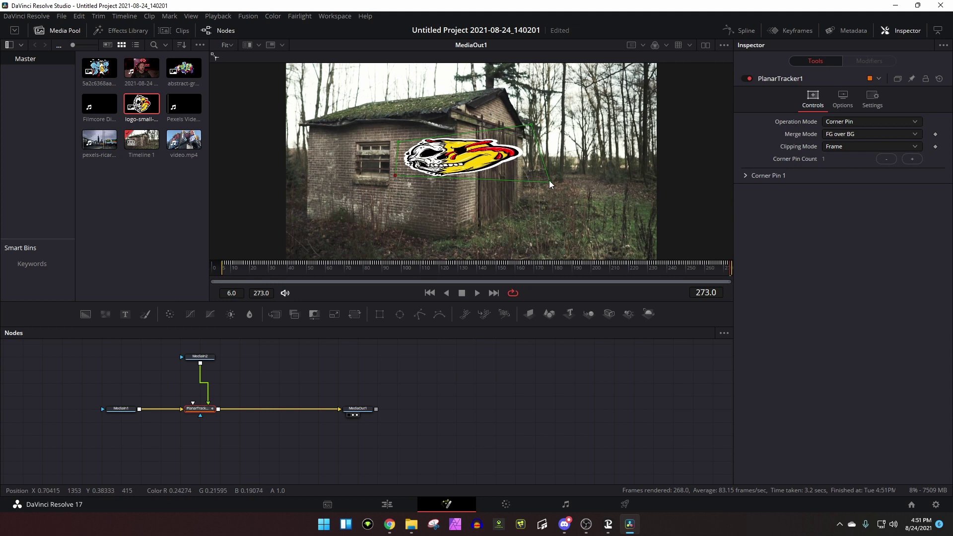
drag(549, 181, 445, 135)
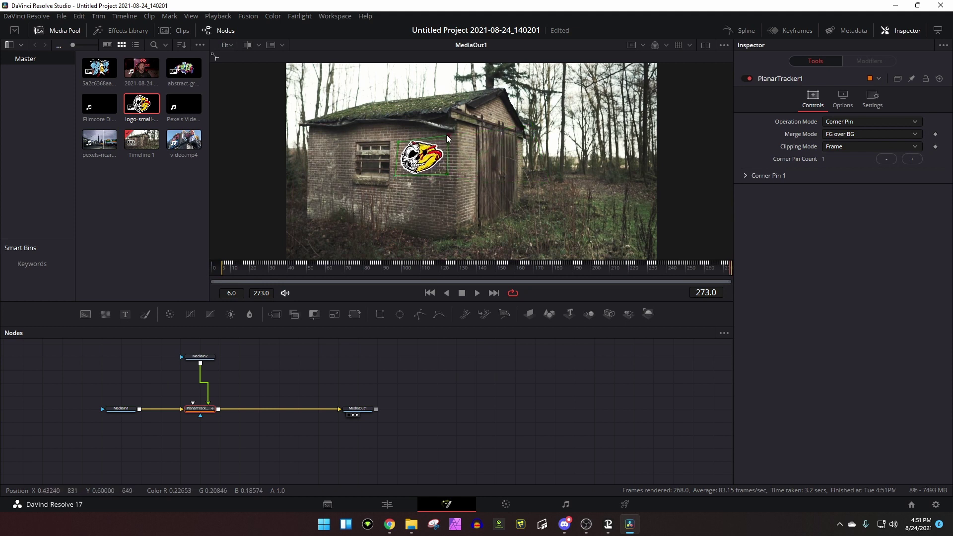
drag(395, 175, 449, 183)
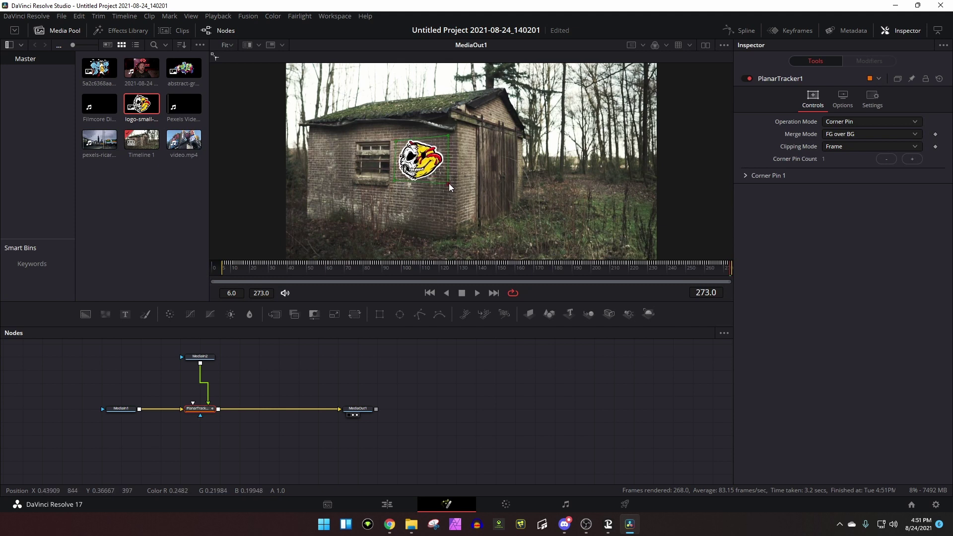
click(394, 140)
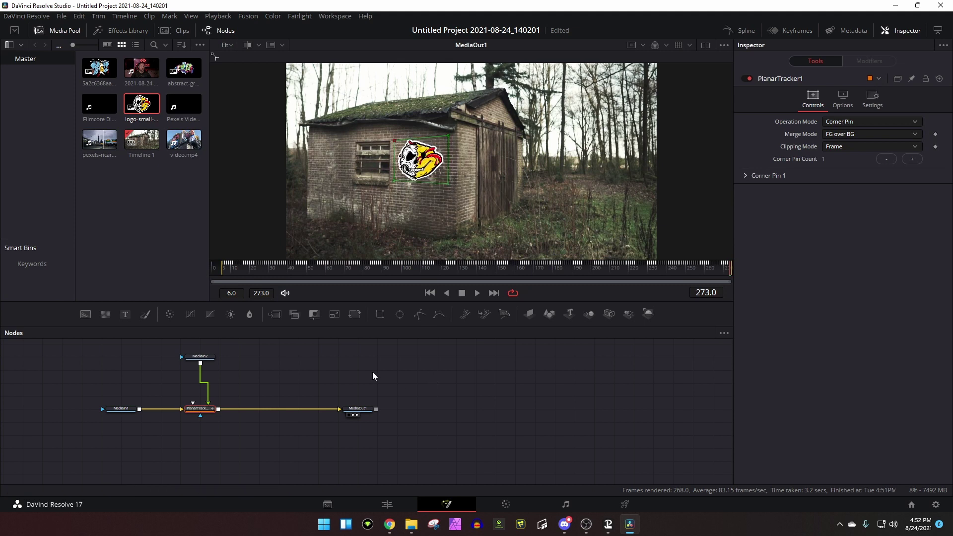
key(space)
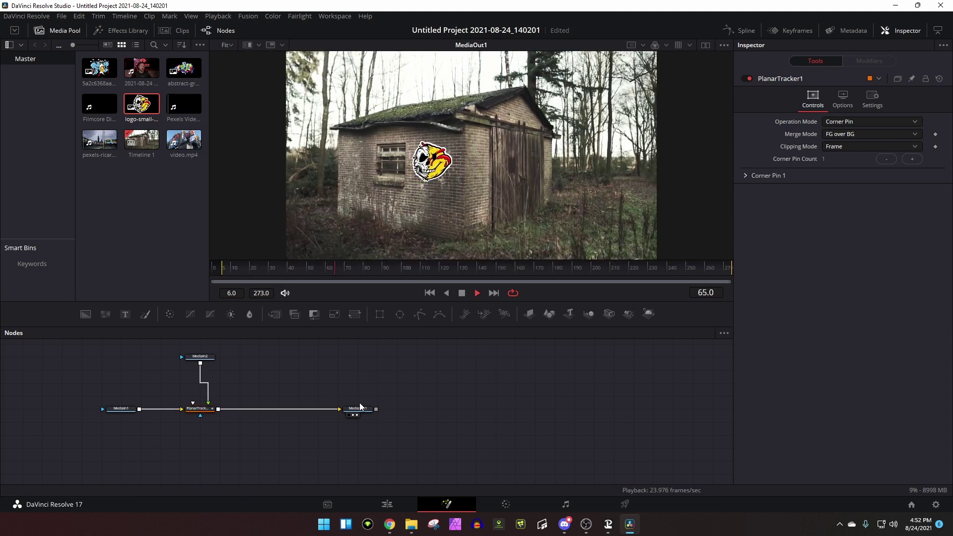
Step: Add a second Planar Tracker after the MediaIn1 node
drag(215, 411, 377, 416)
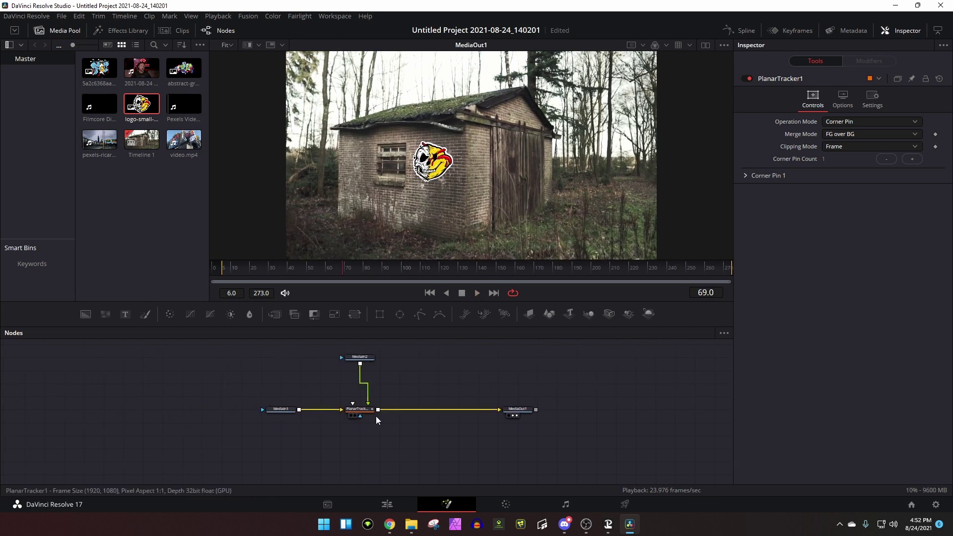
drag(288, 409, 186, 409)
click(185, 409)
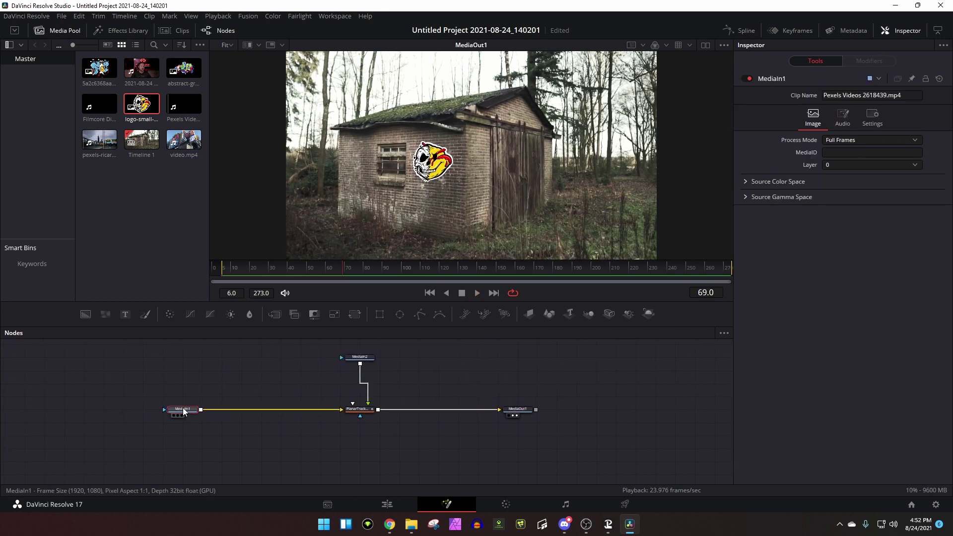
key(shift+space)
text(plan)
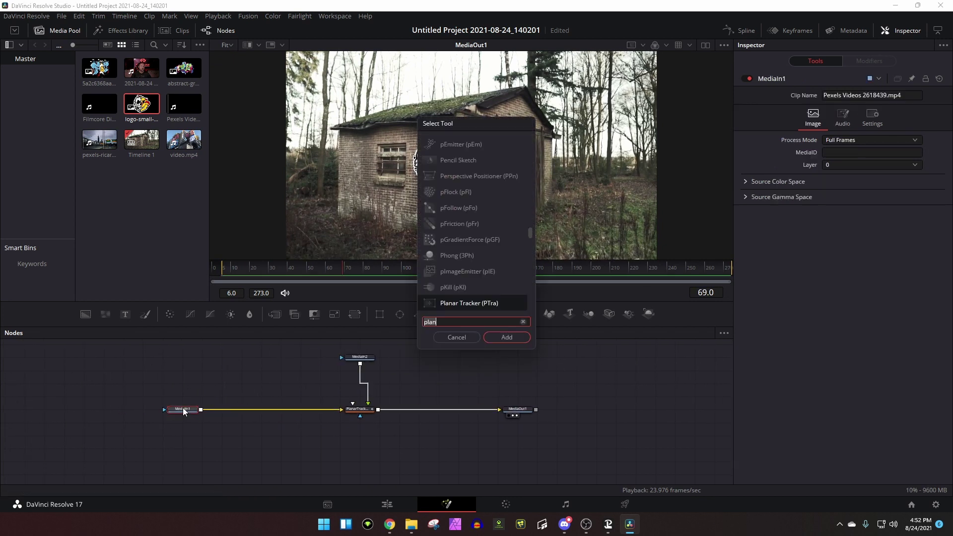
click(515, 338)
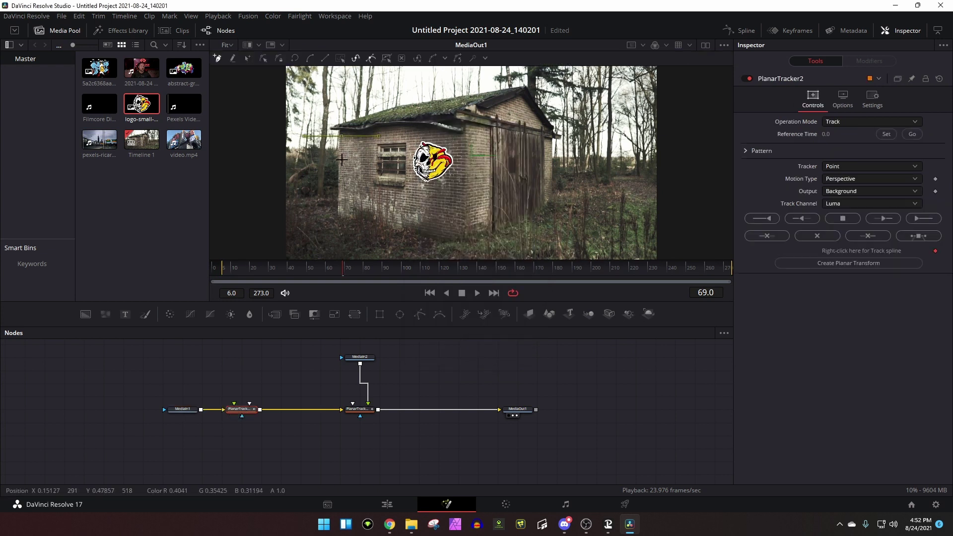
Step: Outline the wall left of the window and track it forward from reference frame 69
click(341, 135)
click(341, 160)
click(369, 160)
click(372, 135)
click(342, 135)
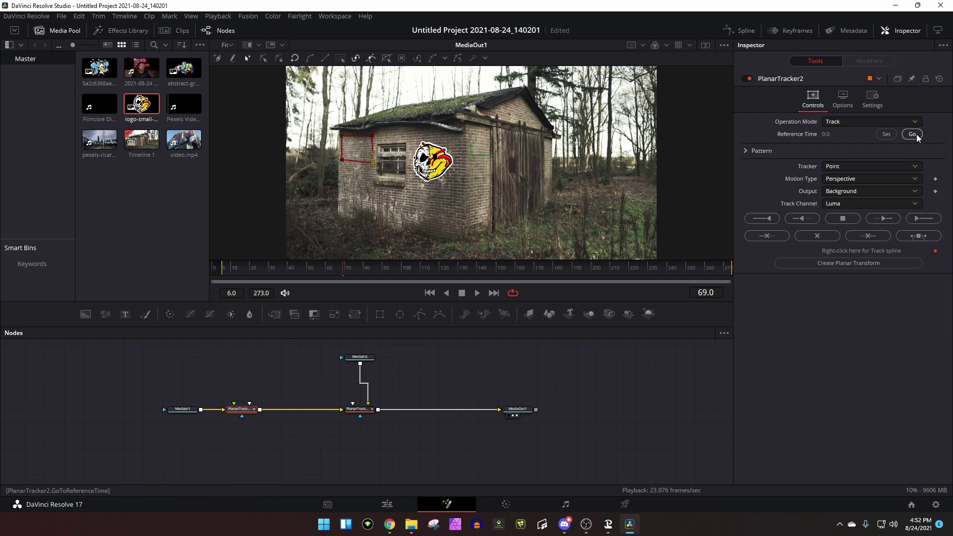
click(888, 135)
click(916, 220)
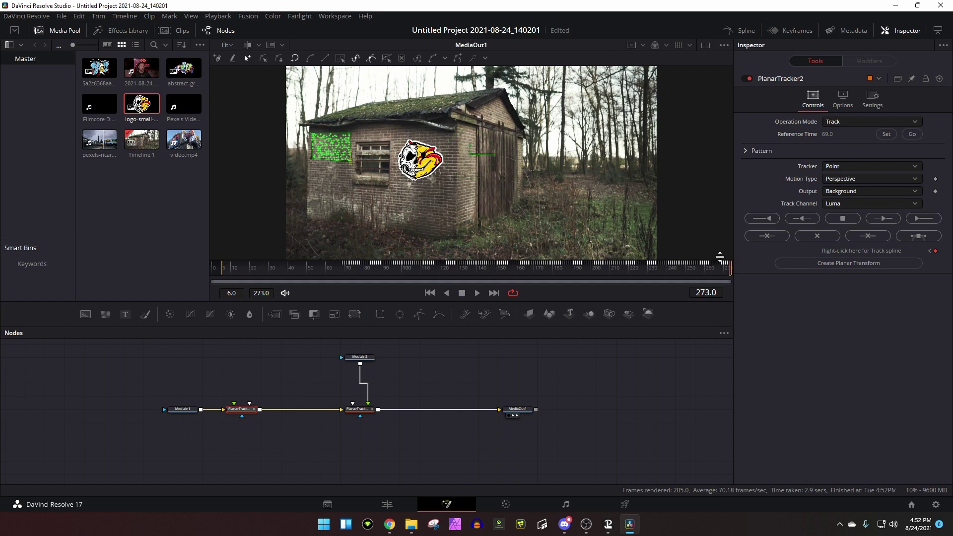
click(912, 134)
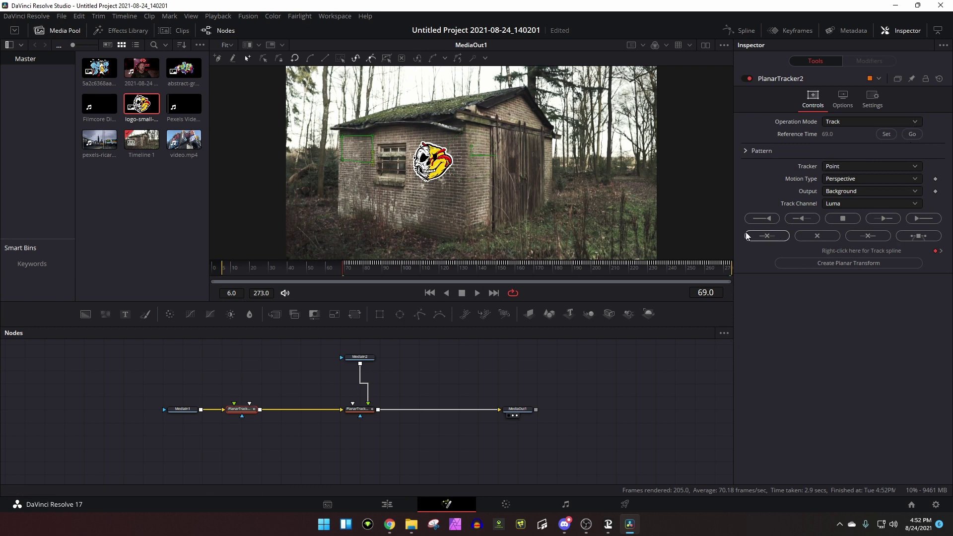
Step: Track the left wall patch back to the start and connect the graffiti image in Corner Pin mode
click(754, 222)
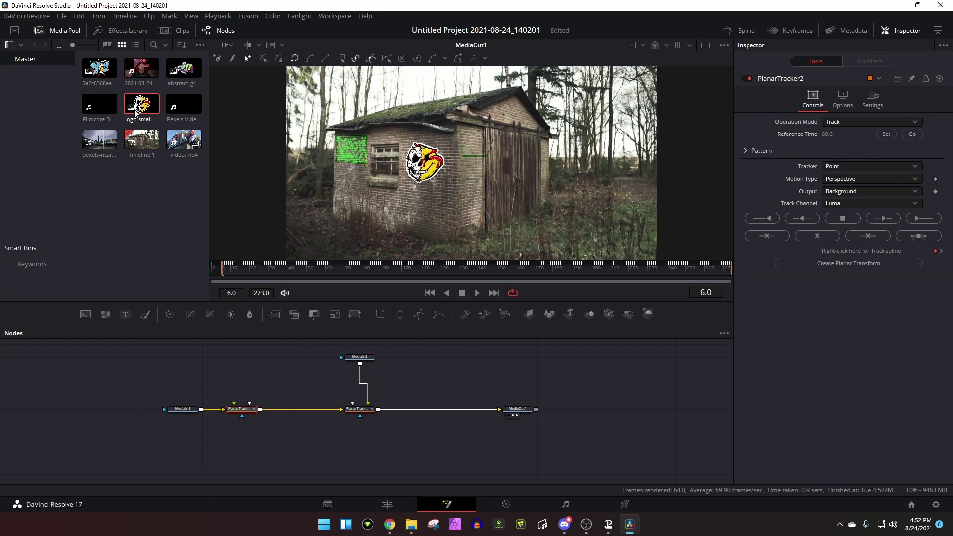
drag(99, 68, 235, 405)
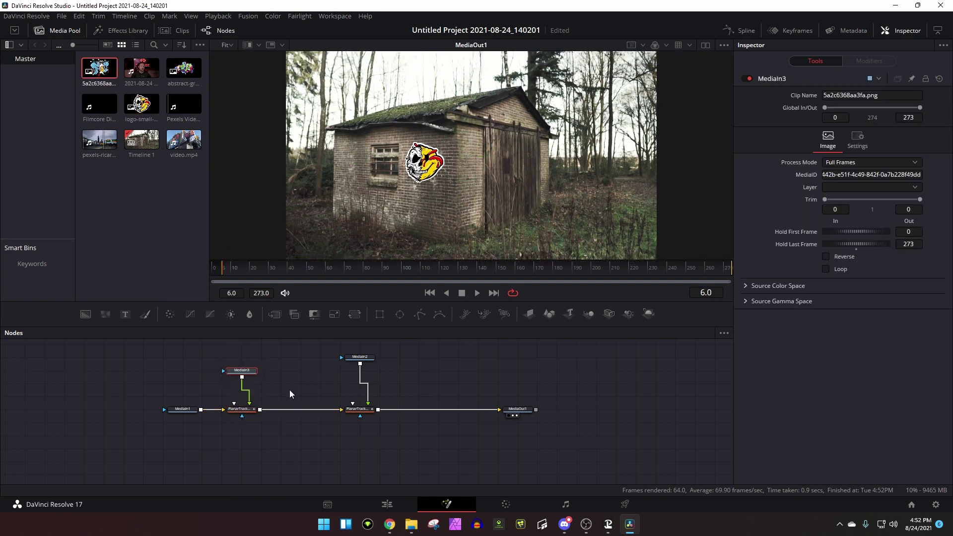
click(241, 409)
click(849, 122)
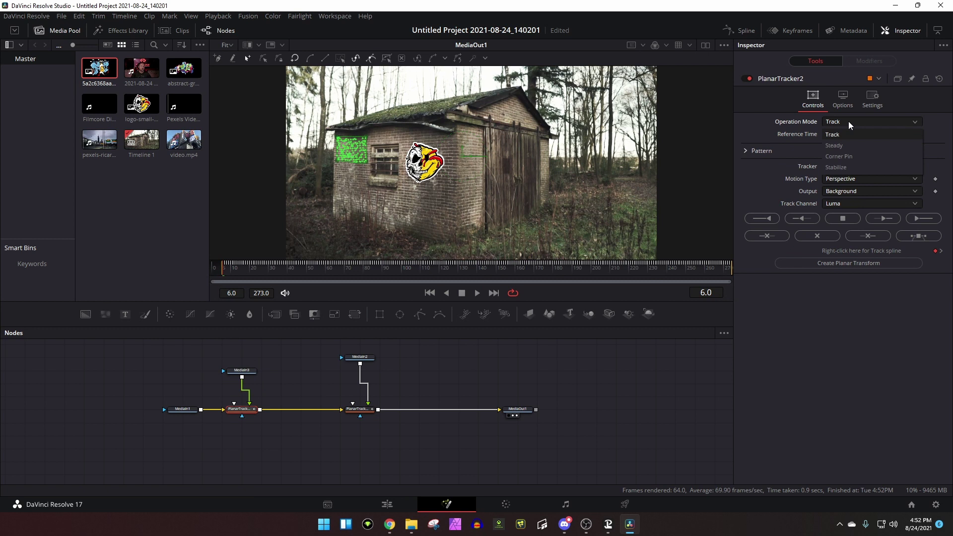
click(845, 156)
Step: Drag the graffiti's four corners onto the wall left of the window and play back
drag(417, 130, 335, 141)
drag(410, 179, 338, 178)
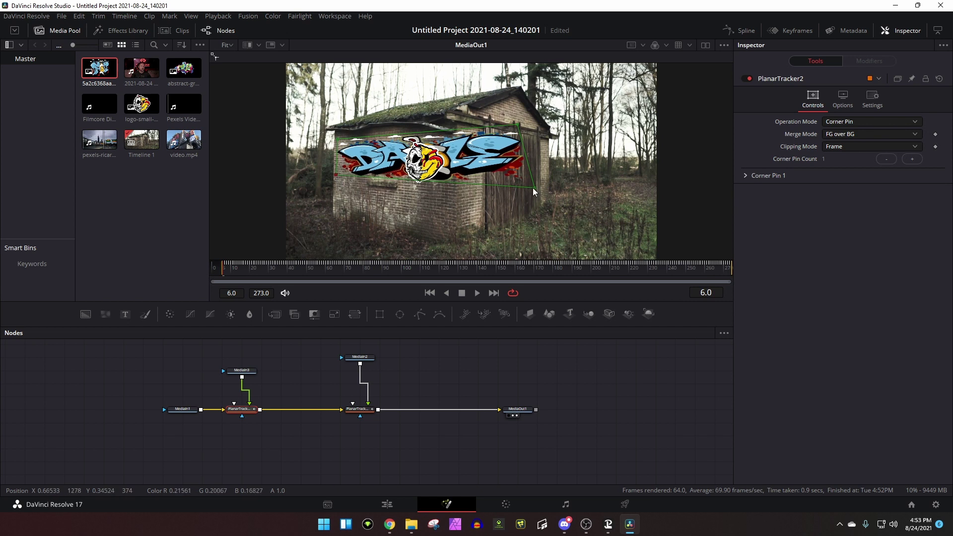
drag(532, 188, 359, 176)
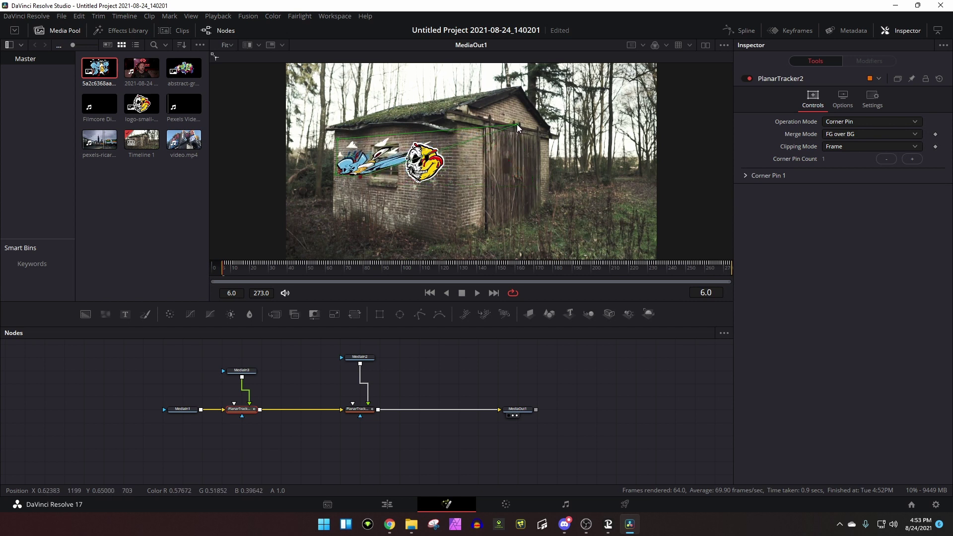
drag(517, 125, 374, 150)
key(space)
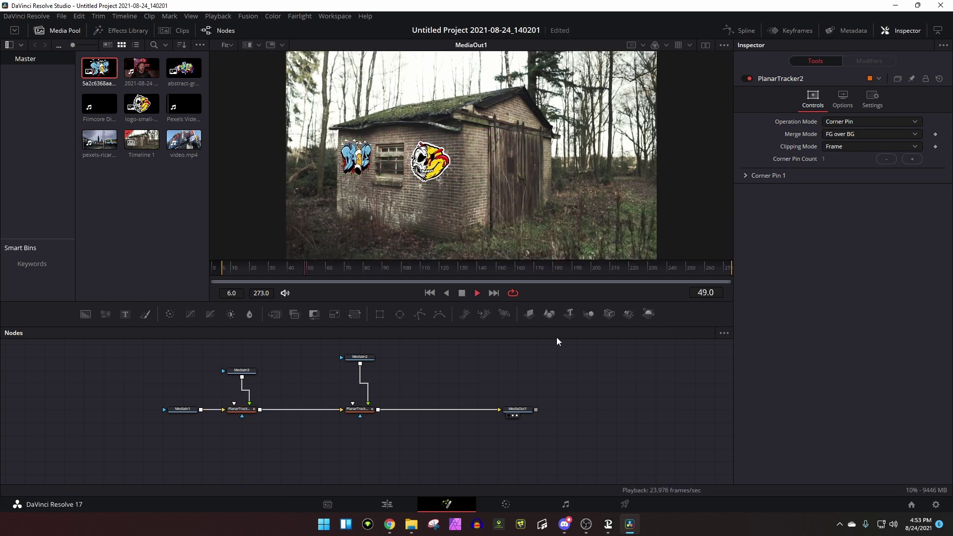
key(space)
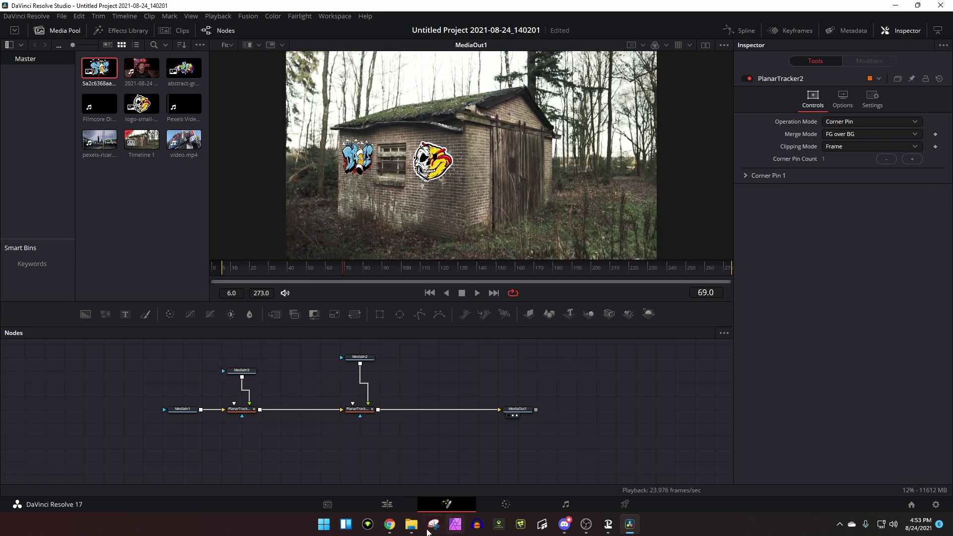
Step: Open the highway clip on the Fusion page and add a Planar Tracker after its input
click(395, 505)
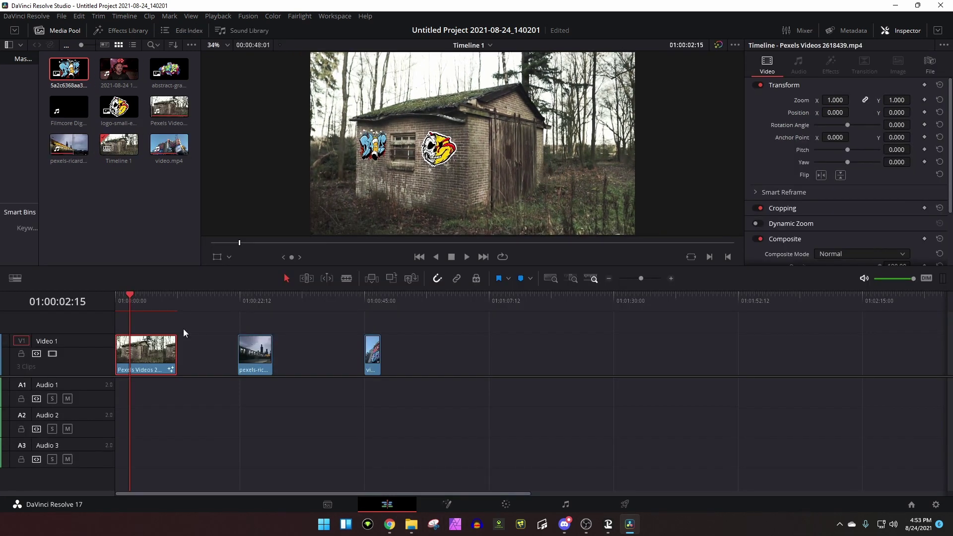
click(263, 350)
click(257, 300)
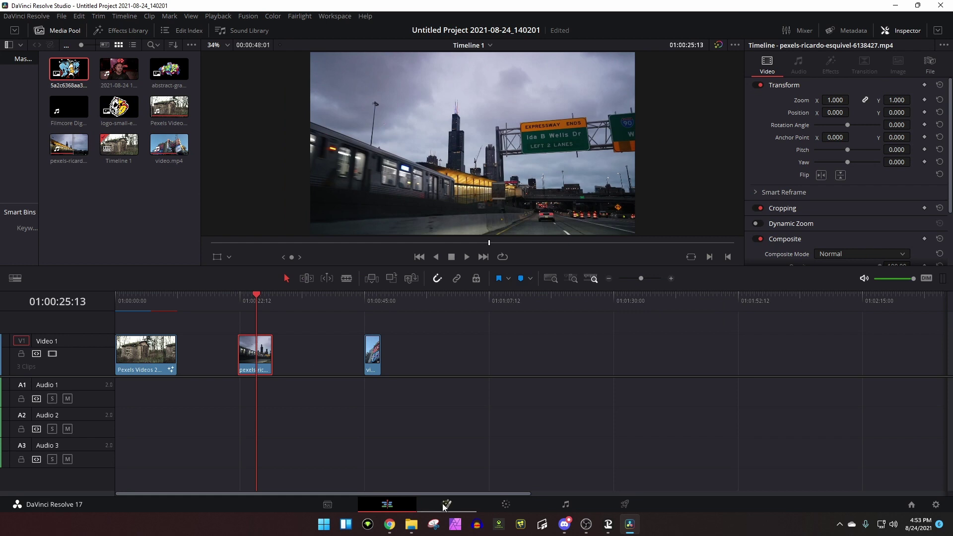
click(445, 505)
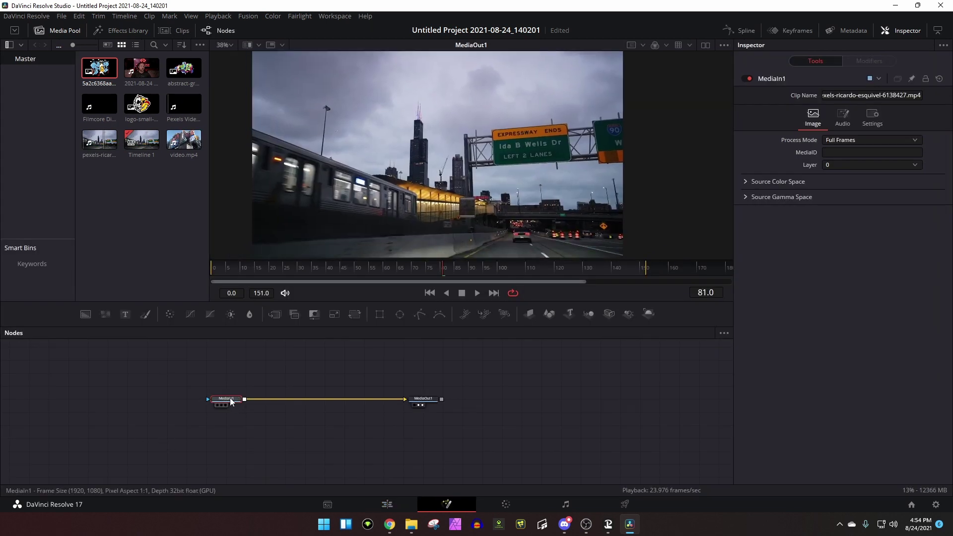
key(shift+space)
text(plan)
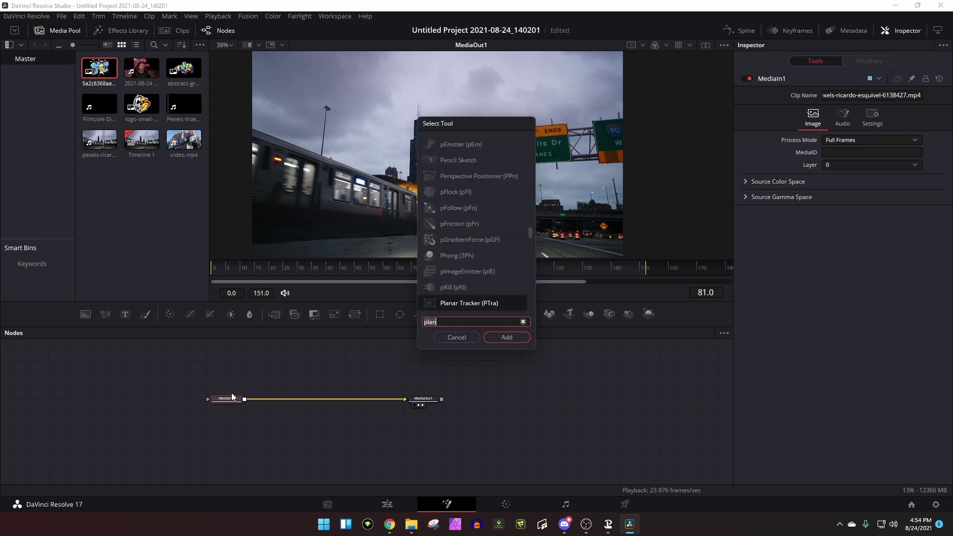
click(507, 338)
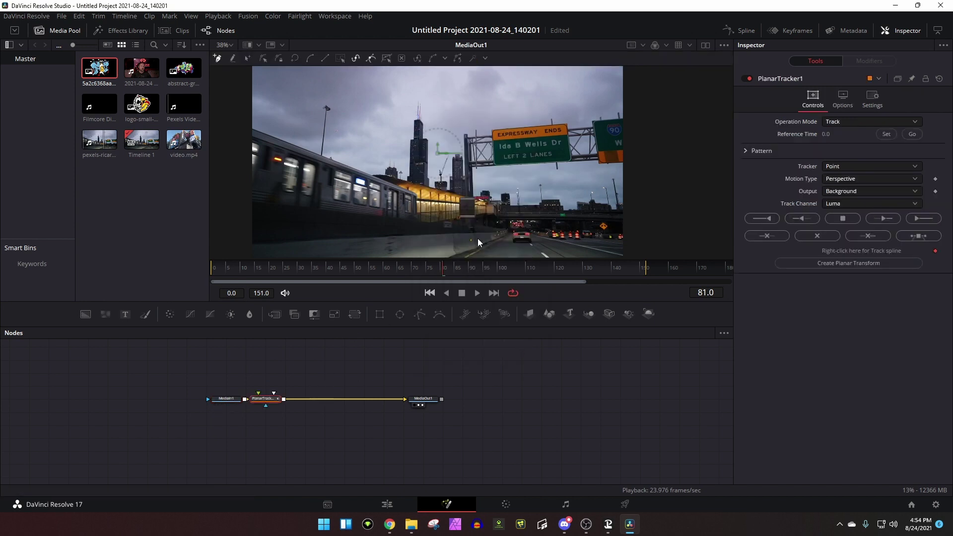
Step: Draw a six-point tracking shape around the Expressway sign
scroll(492, 132, up, 6)
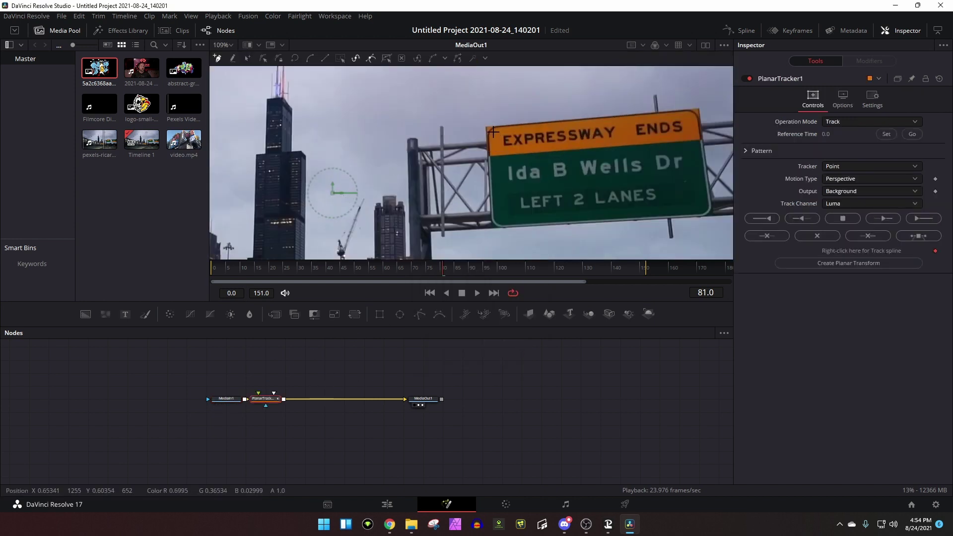
click(493, 131)
click(498, 191)
click(500, 220)
click(705, 210)
click(694, 145)
click(689, 114)
click(493, 131)
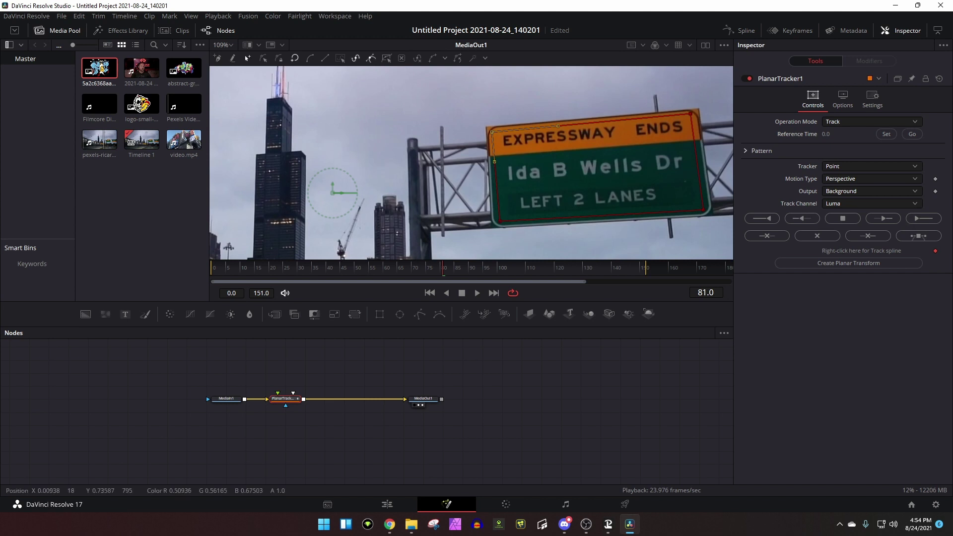
Step: Set reference frame 81, track the sign forward to frame 151, and return to frame 81
click(886, 134)
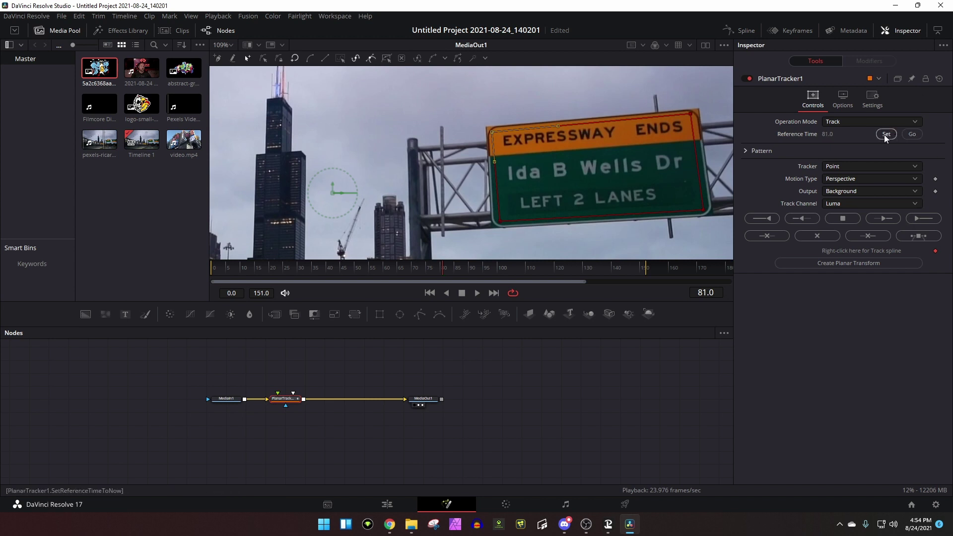
click(921, 224)
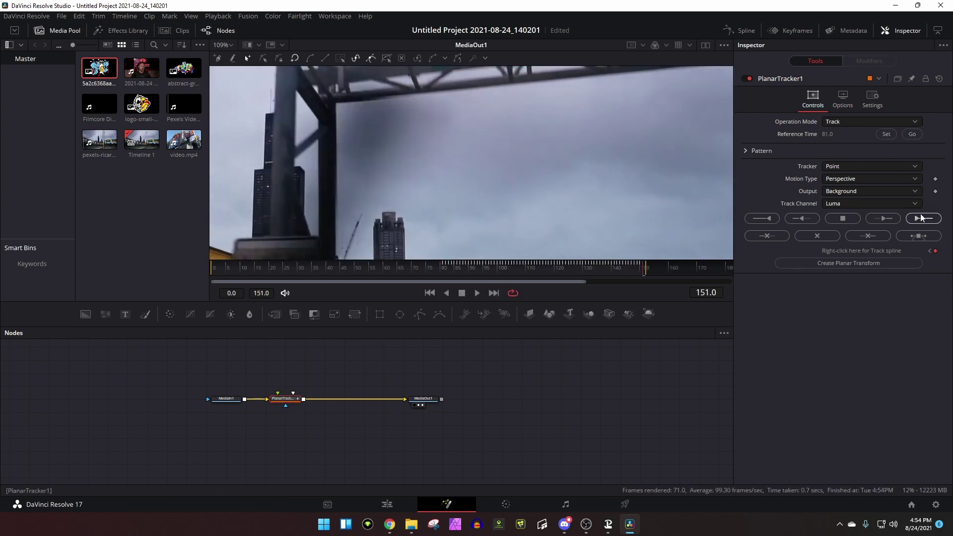
click(913, 135)
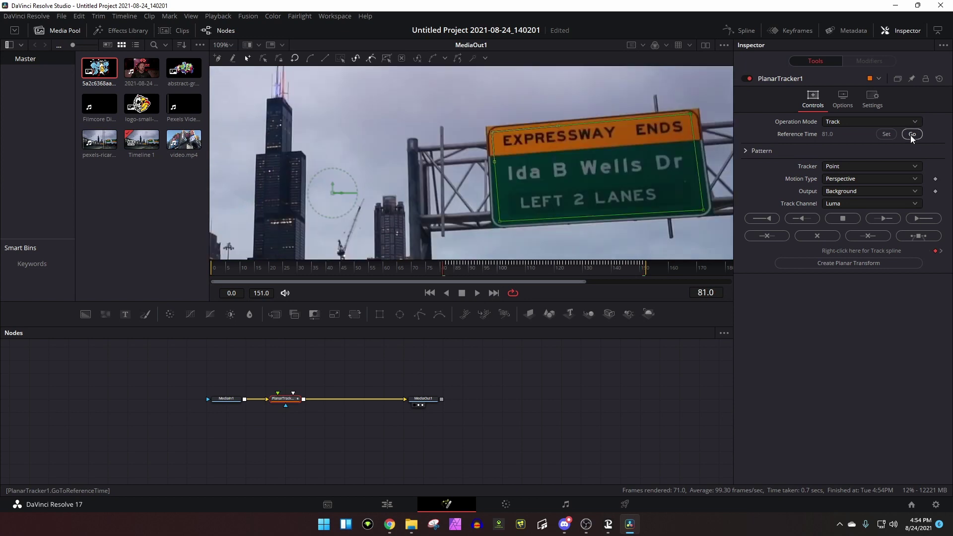
Step: Track the sign back to the first frame, switch the tracker to Steady, and play back
click(763, 218)
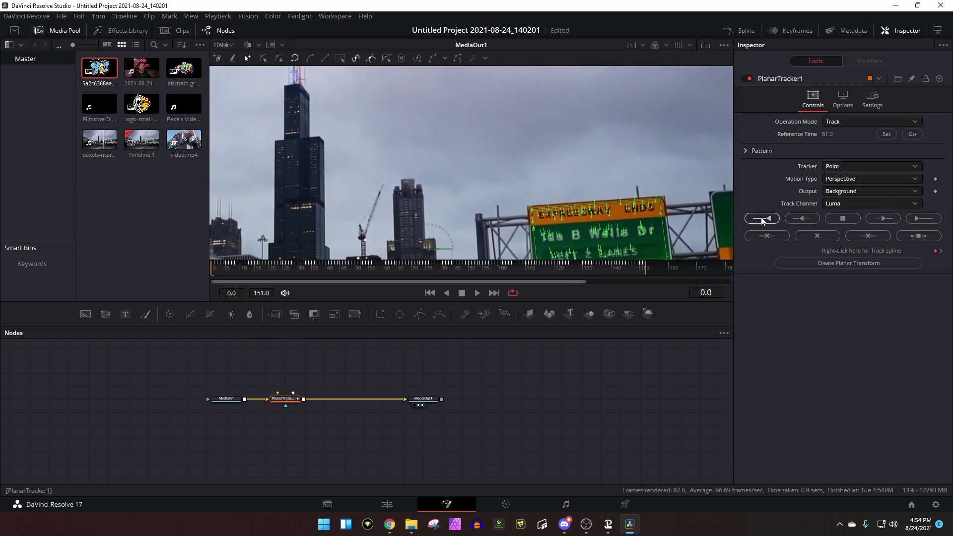
key(ctrl+f)
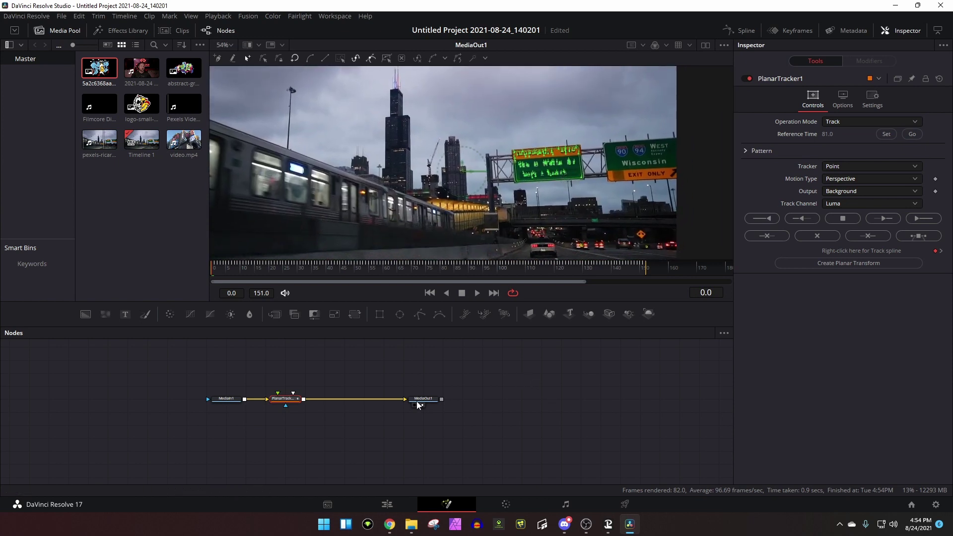
click(843, 123)
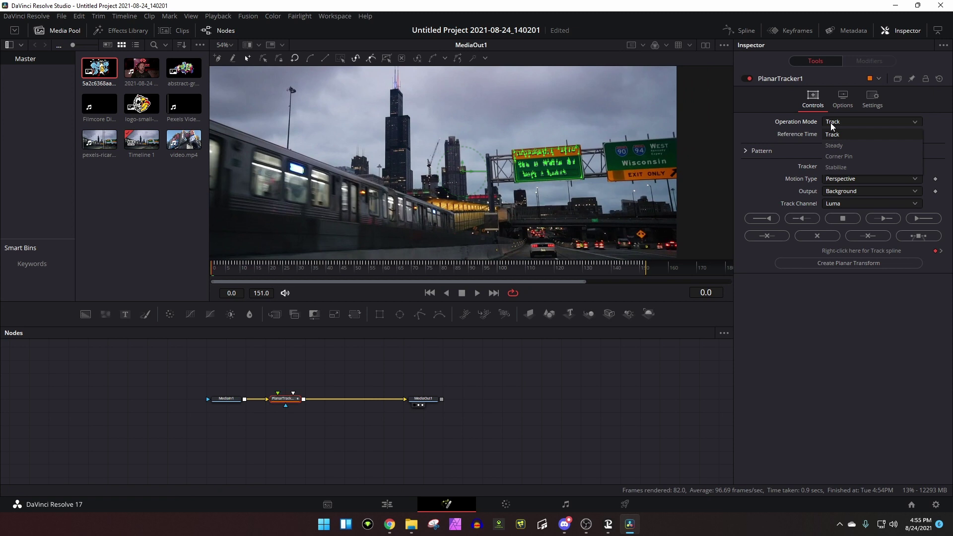
click(844, 144)
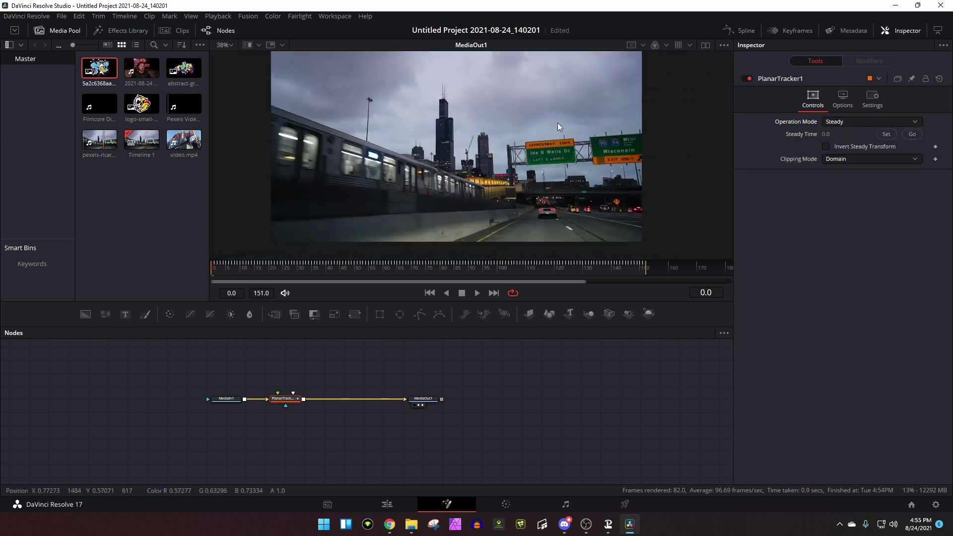
scroll(558, 127, down, 1)
key(space)
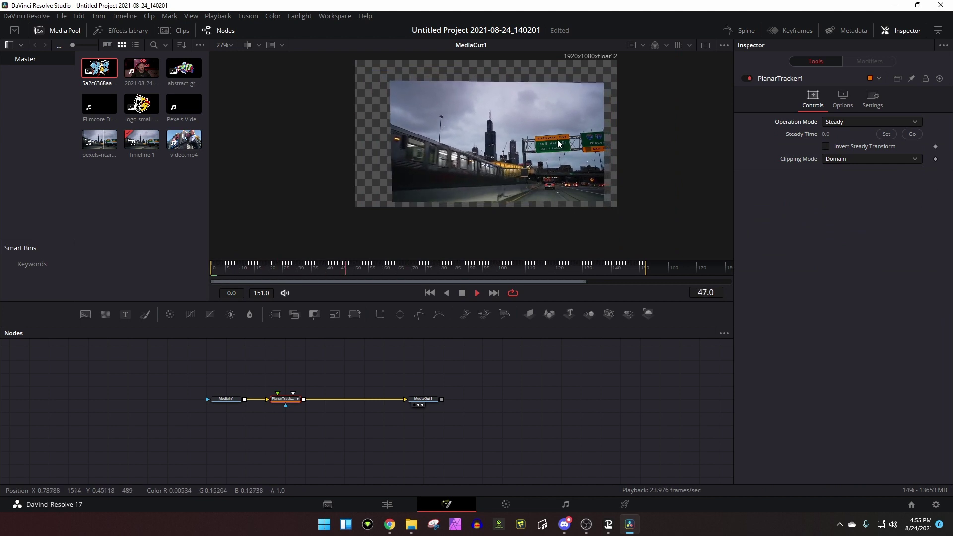
key(space)
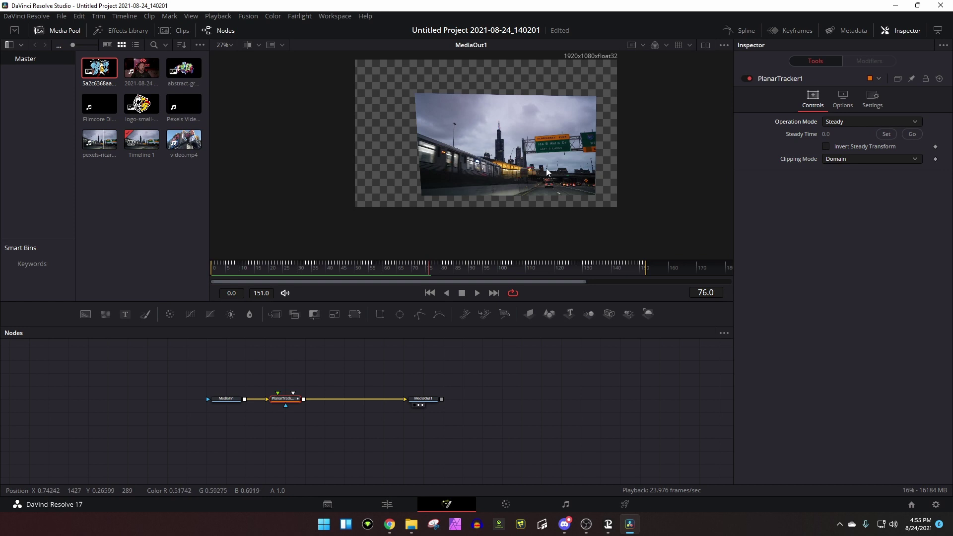
Step: Add Background and Paint nodes merged over the tracked footage, with background alpha set to 0
scroll(547, 172, up, 5)
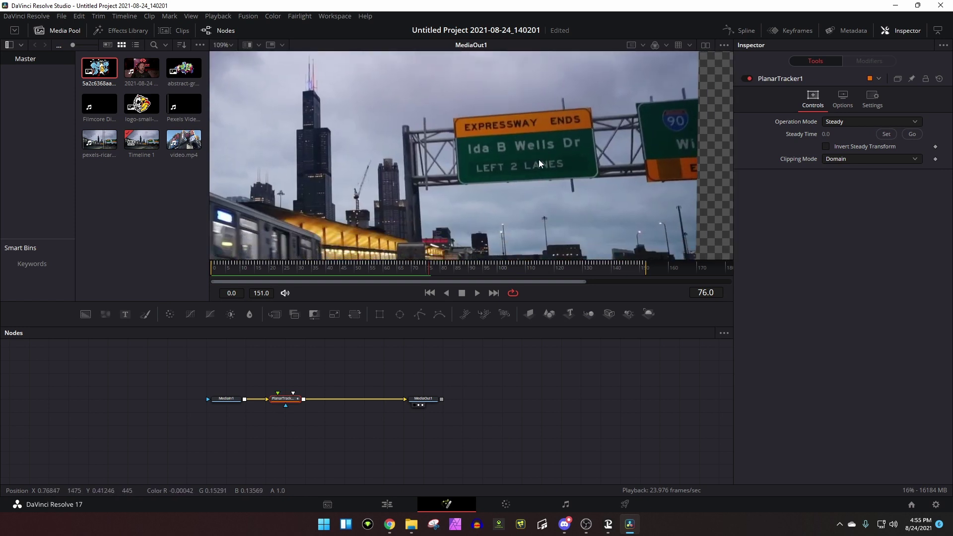
scroll(540, 164, up, 2)
click(86, 314)
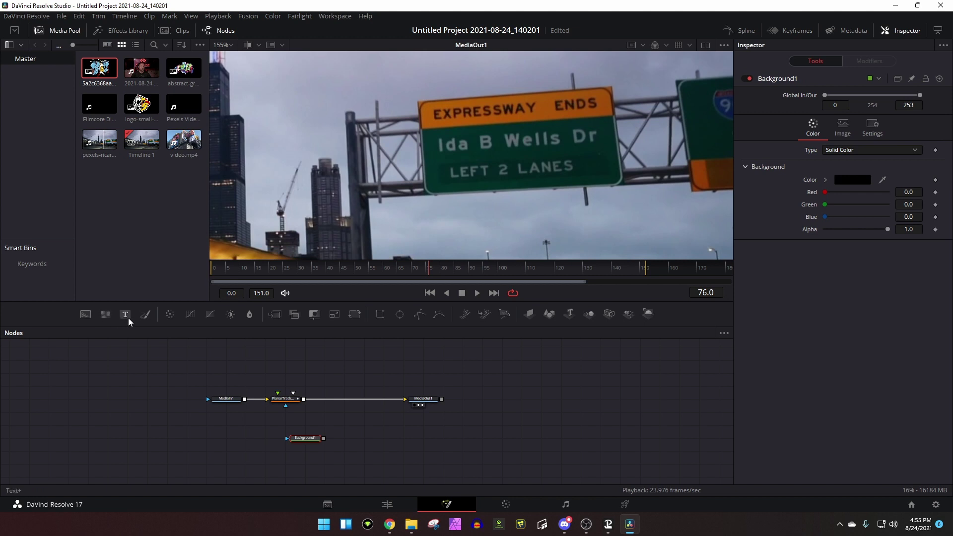
click(145, 315)
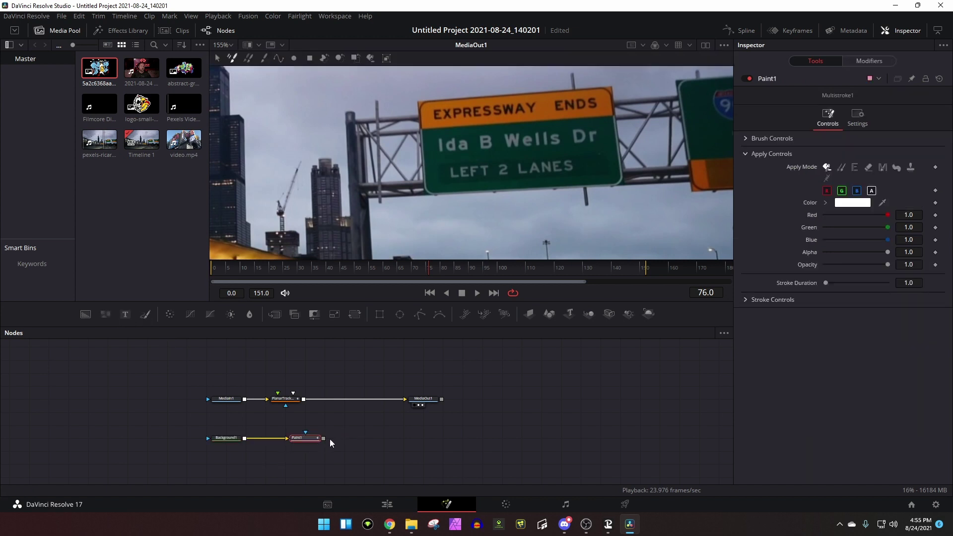
drag(324, 439, 307, 404)
click(226, 439)
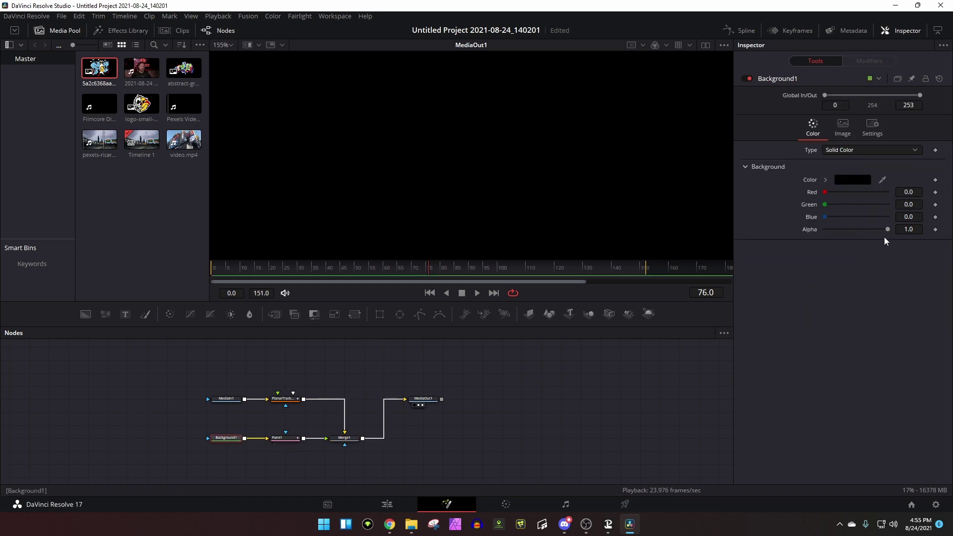
drag(887, 230, 811, 237)
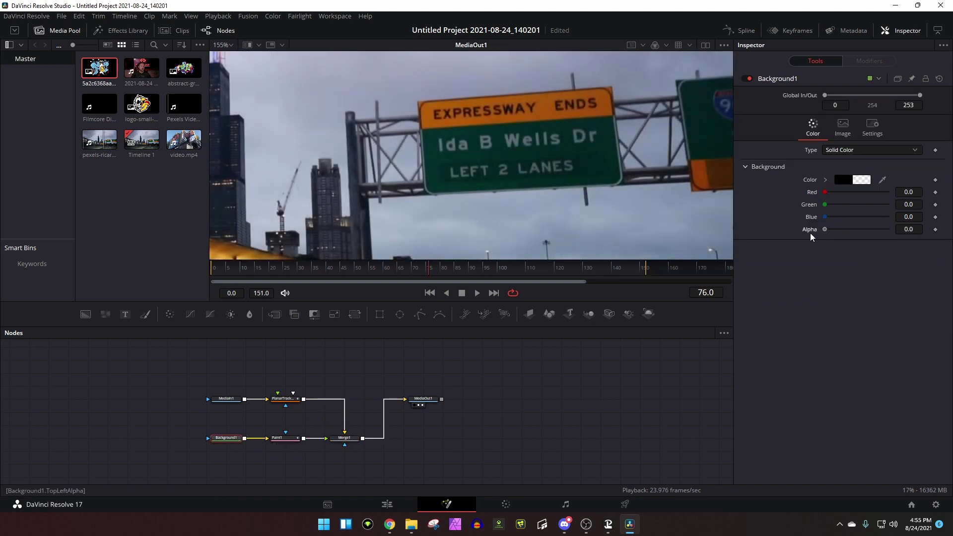
click(283, 438)
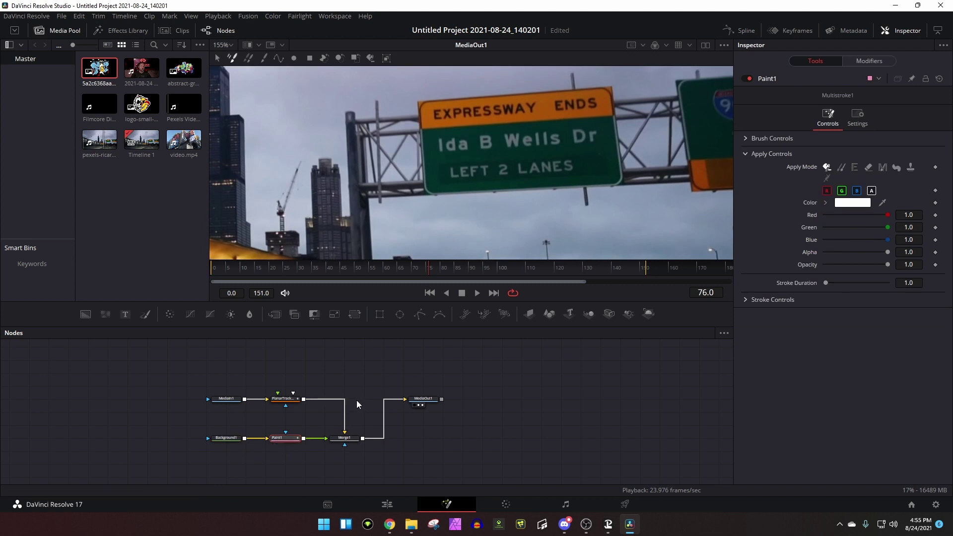
Step: Paint out 'Wells Dr' and 'LEFT 2 LANES' with Stroke brushes in the sign's sampled green
click(263, 60)
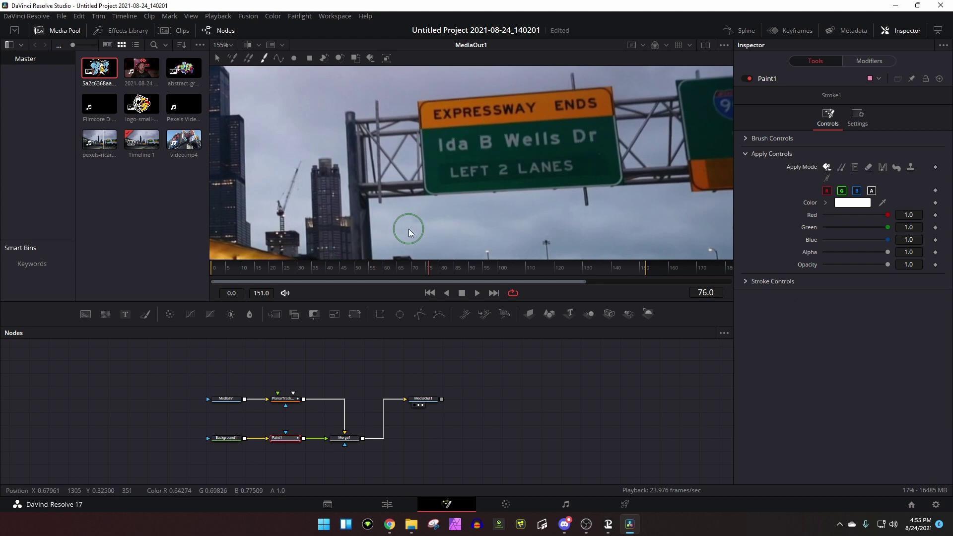
scroll(403, 219, up, 4)
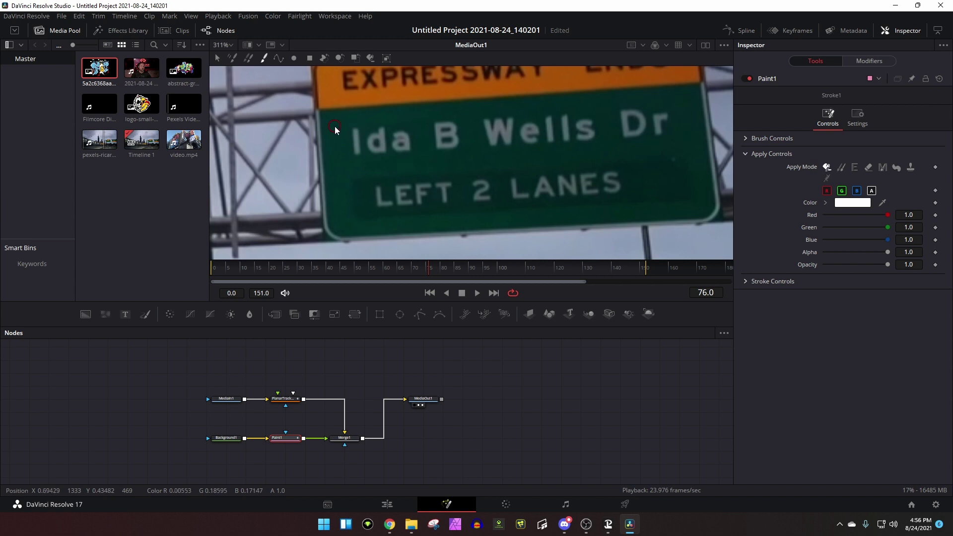
click(334, 126)
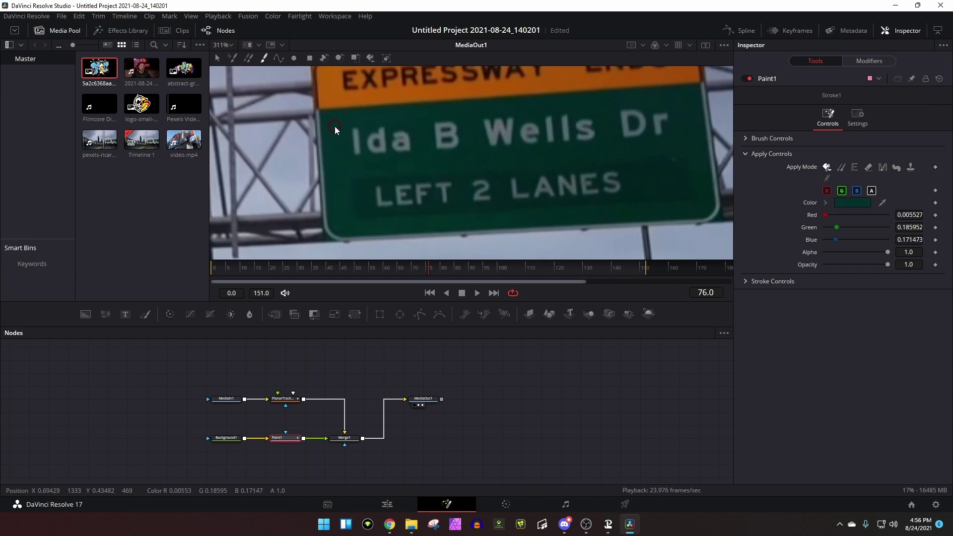
click(745, 138)
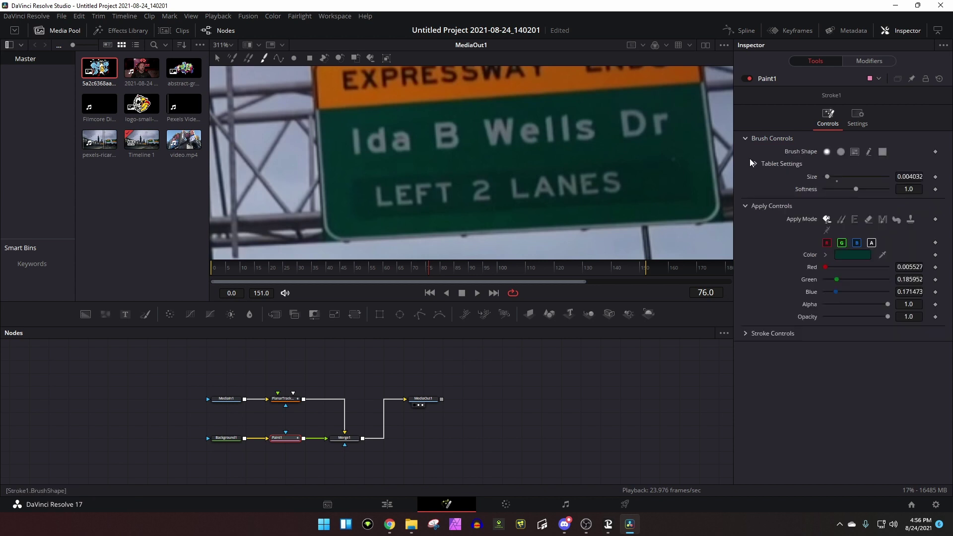
mouse_move(395, 142)
mouse_down()
mouse_move(356, 138)
mouse_move(403, 150)
mouse_move(410, 138)
mouse_move(384, 135)
mouse_move(452, 122)
mouse_move(464, 140)
mouse_move(480, 124)
mouse_move(471, 121)
mouse_move(428, 143)
mouse_move(514, 145)
mouse_move(544, 119)
mouse_move(499, 119)
mouse_move(535, 137)
mouse_move(639, 131)
mouse_move(643, 120)
mouse_move(556, 119)
mouse_move(572, 134)
mouse_up()
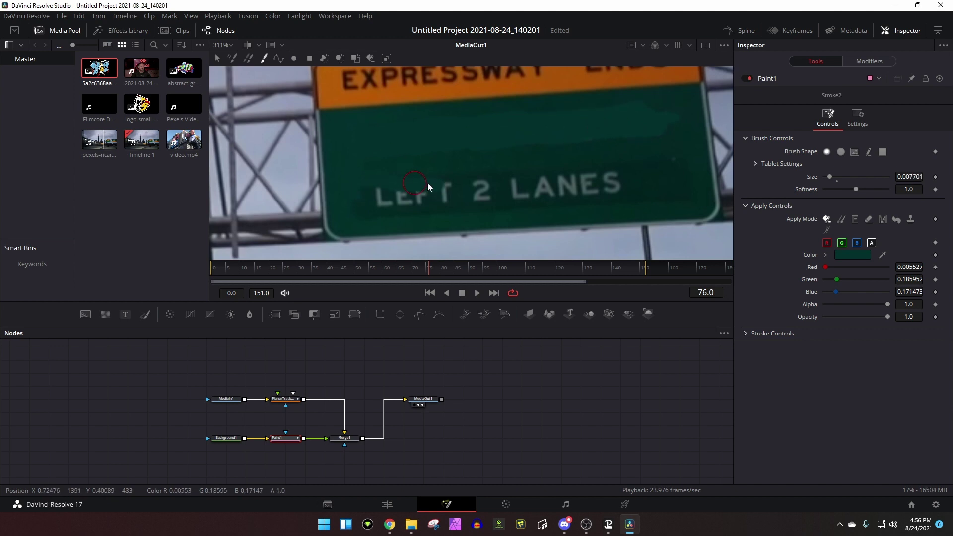
mouse_move(425, 188)
mouse_down()
mouse_move(369, 203)
mouse_move(685, 176)
mouse_up()
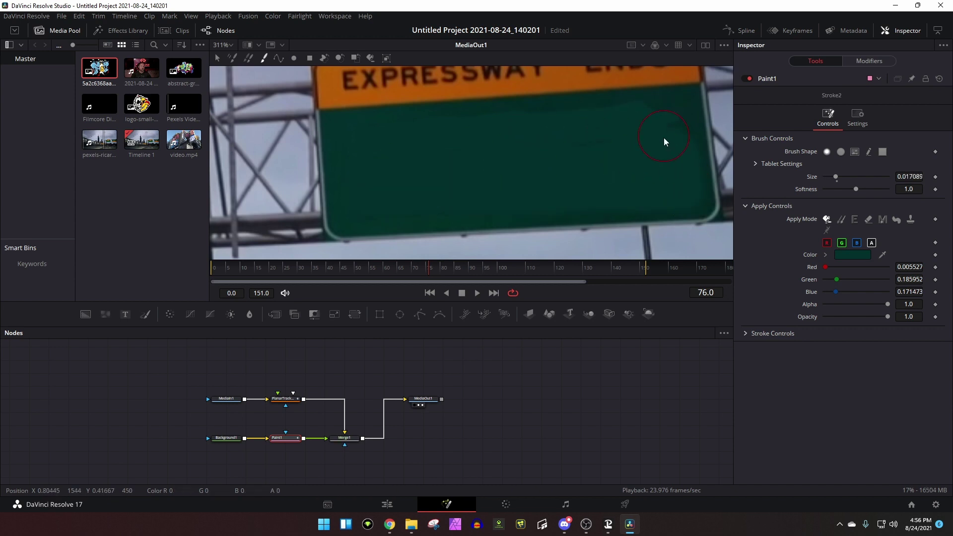
scroll(675, 174, down, 5)
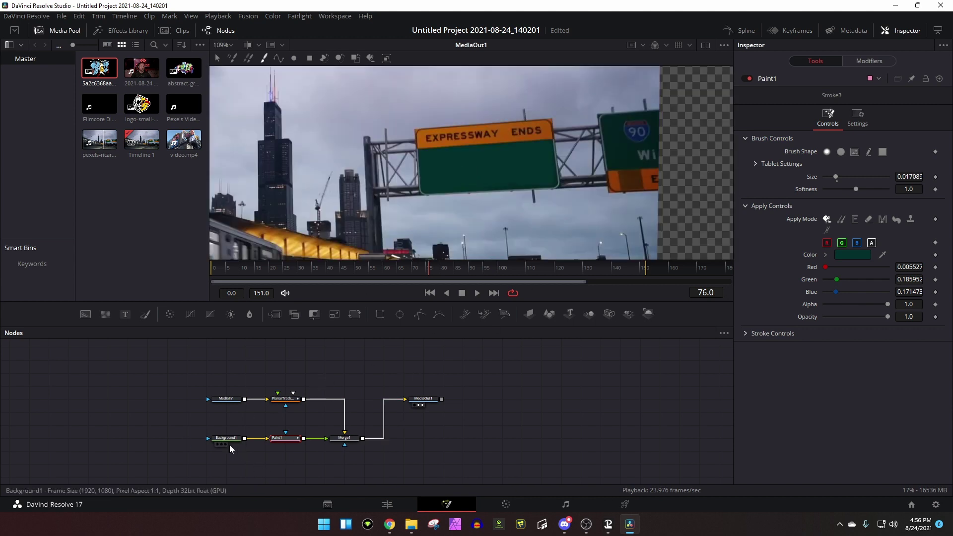
Step: Add a Text+ node merged over the composite through Merge2
click(281, 467)
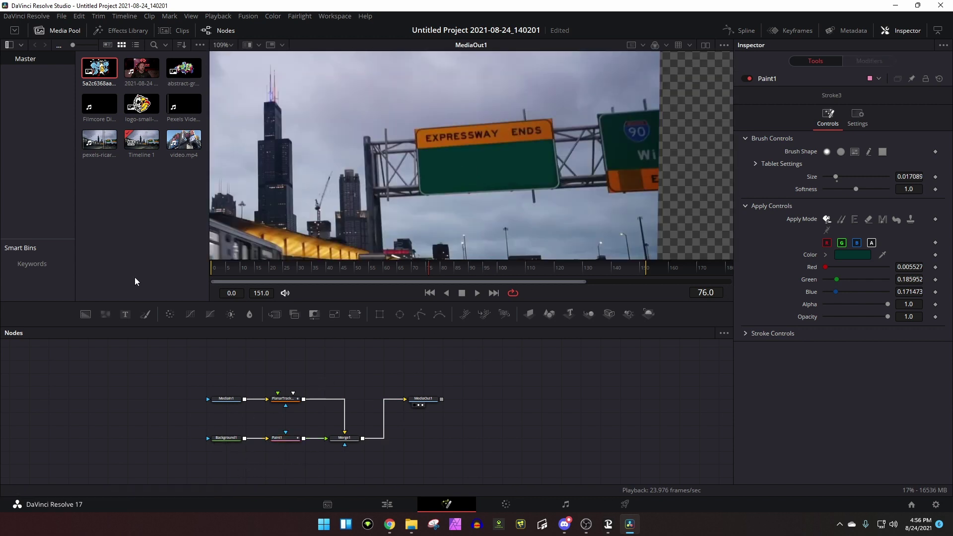
click(126, 314)
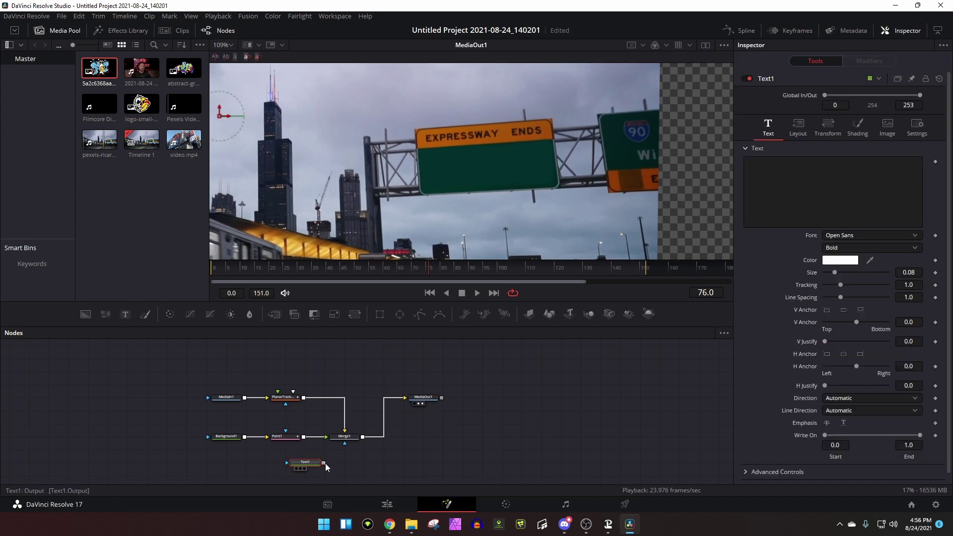
drag(324, 463, 362, 437)
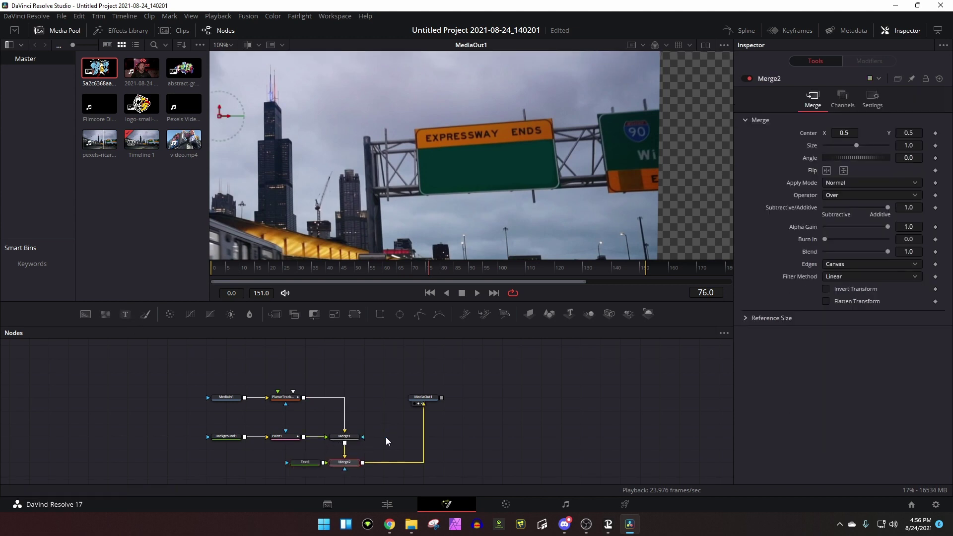
drag(310, 439, 408, 441)
click(402, 432)
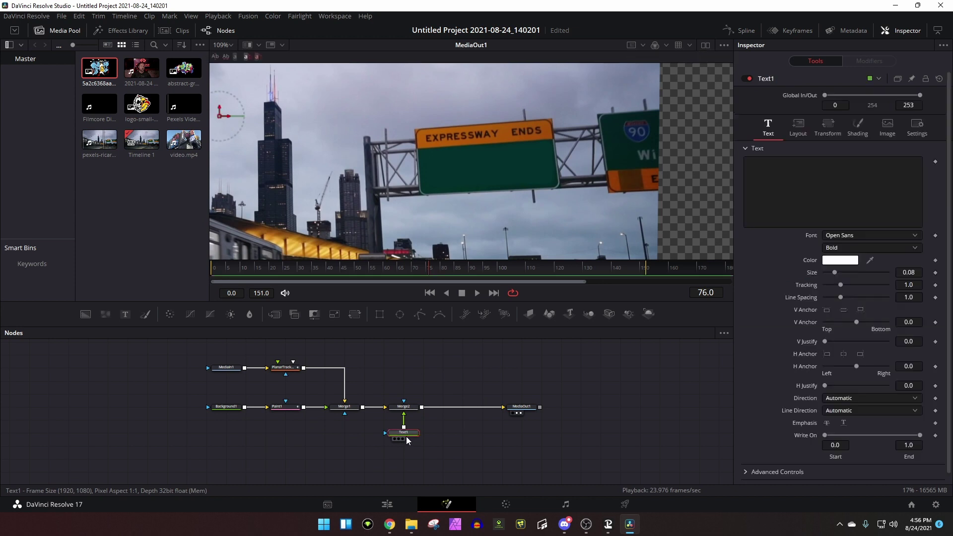
Step: Enter FOLLOW FILMCORE, shrink it to size 0.0208, and position it on the green sign
click(785, 178)
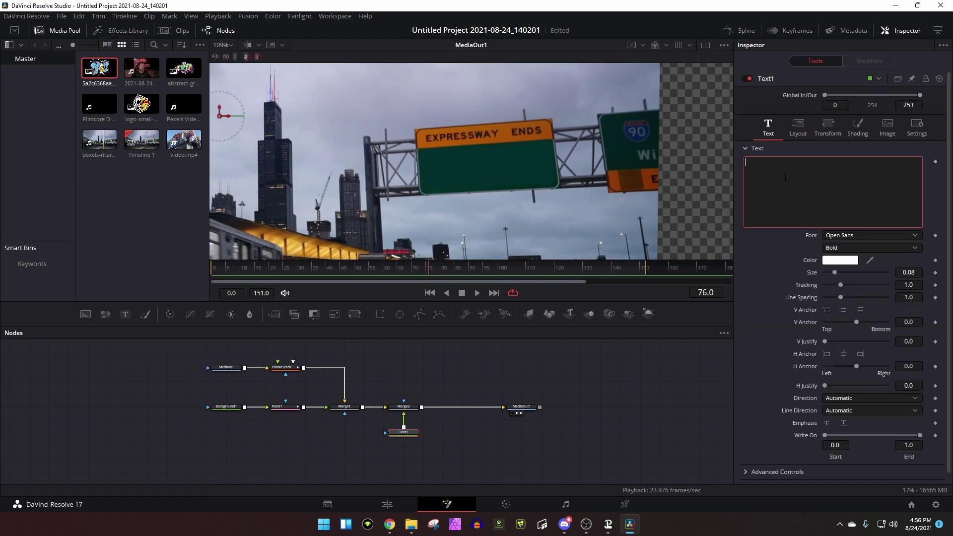
text(FOLLO)
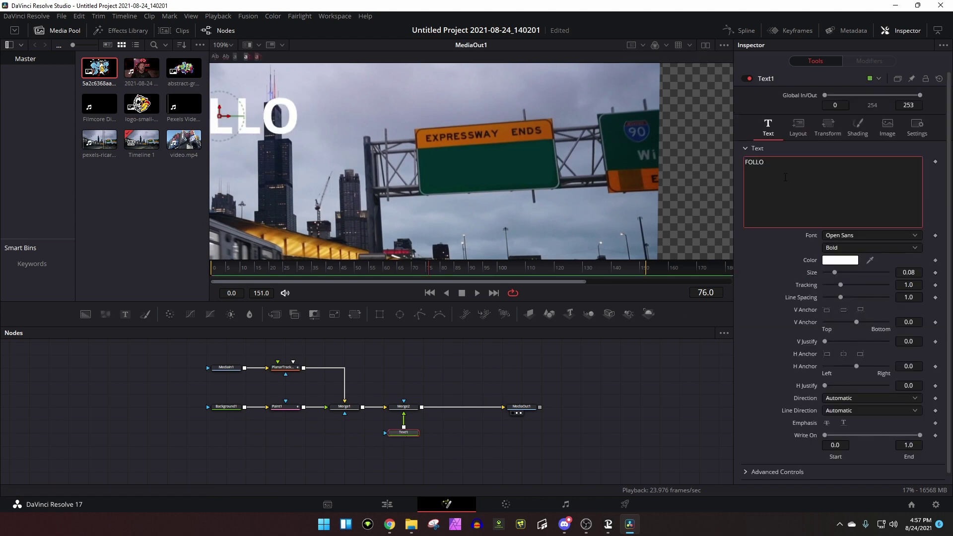
text(W FILMCORE)
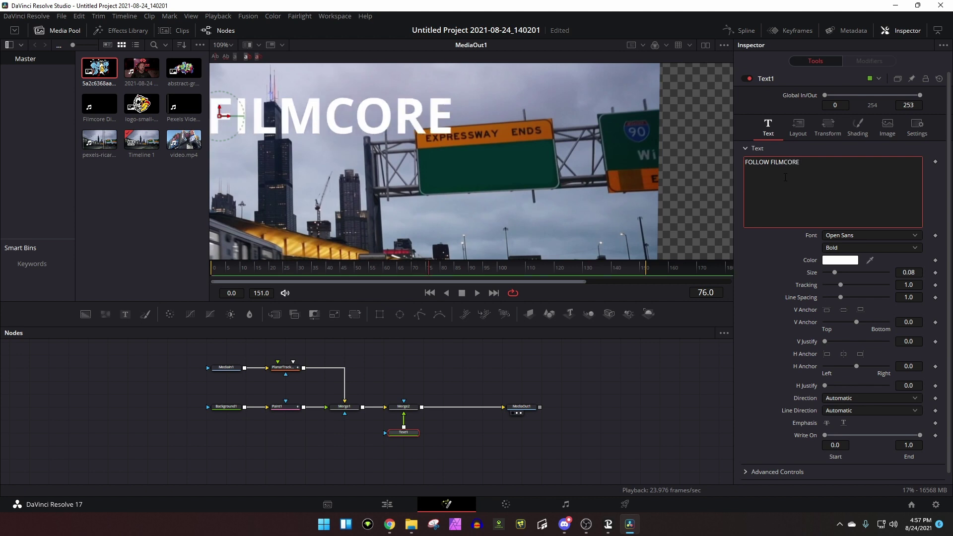
drag(835, 272, 826, 272)
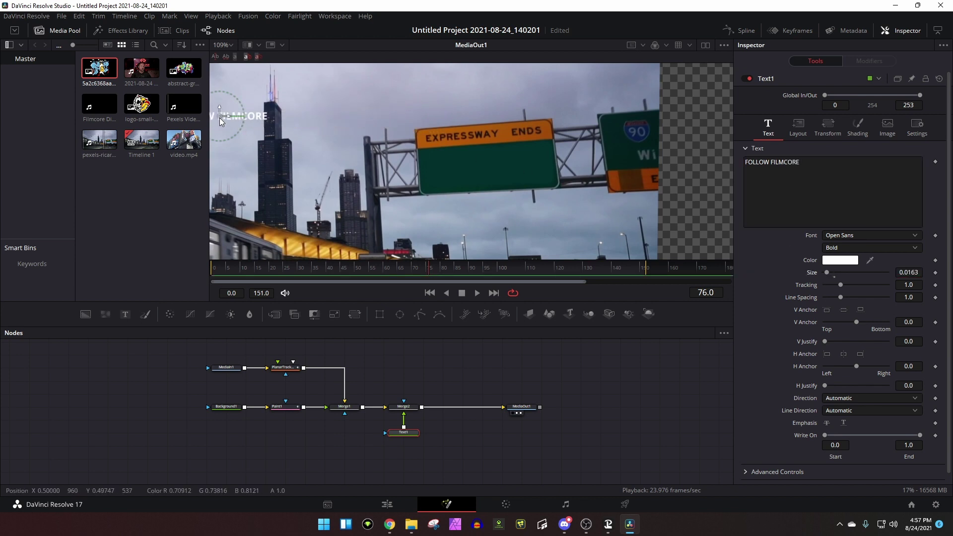
drag(221, 122, 484, 157)
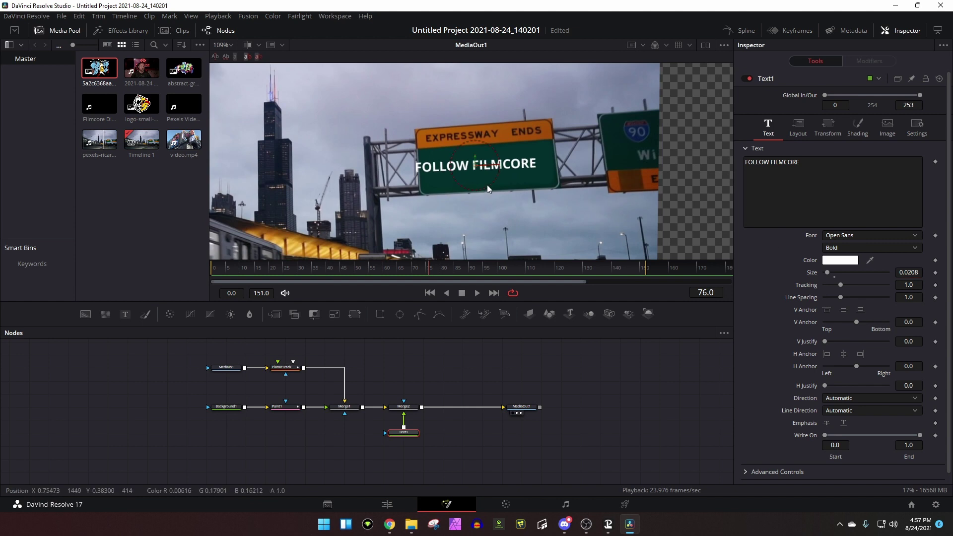
scroll(478, 363, down, 3)
key(space)
scroll(549, 144, down, 5)
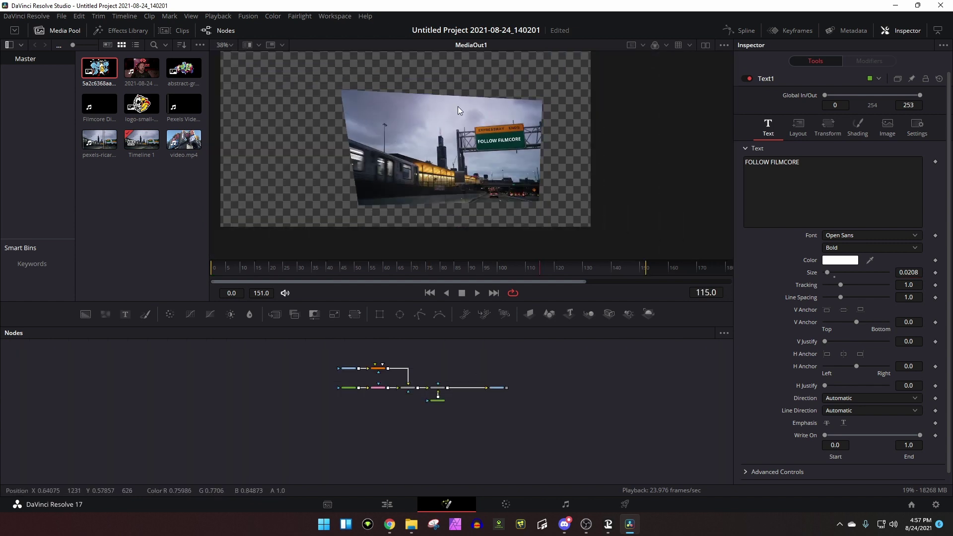
Step: Insert a PlanarTracker1 copy before MediaOut1 with Invert Steady Transform checked
scroll(427, 363, up, 4)
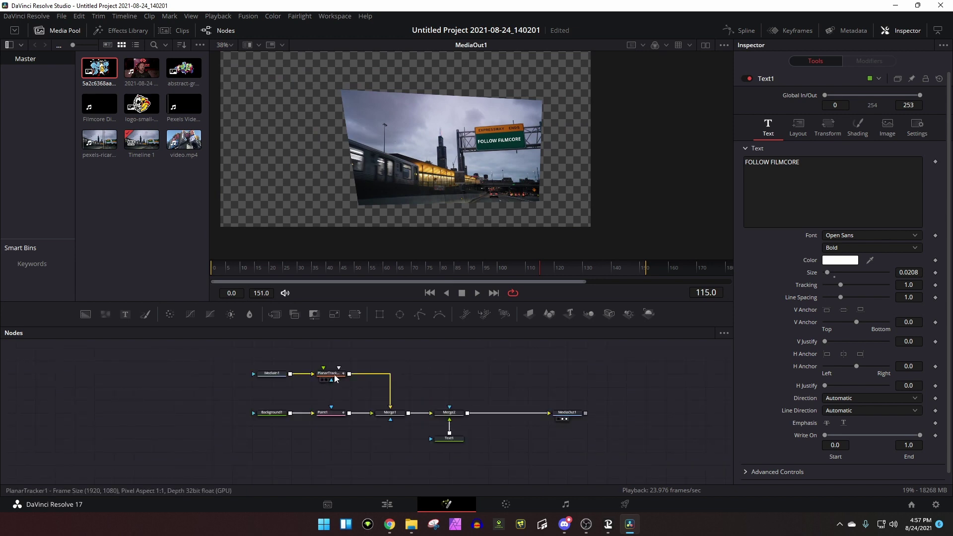
click(338, 378)
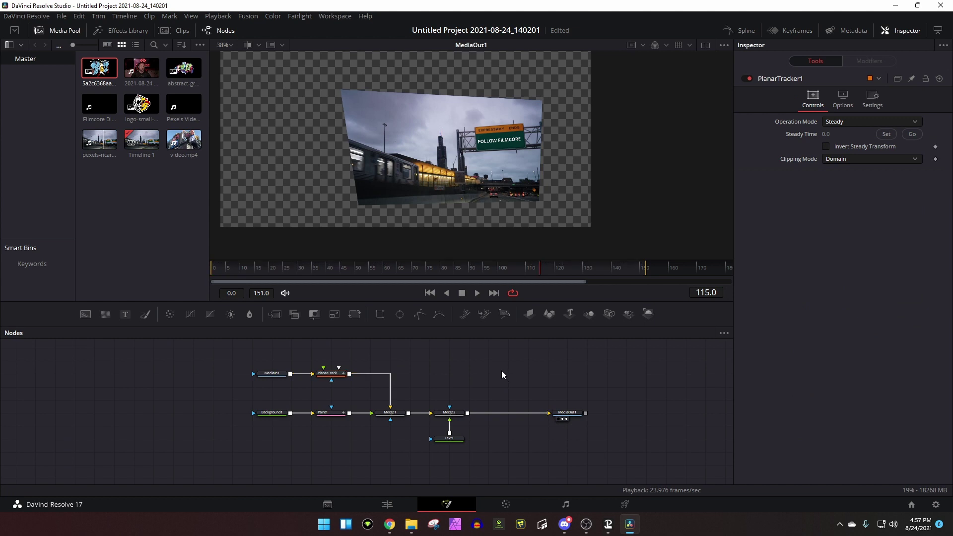
key(ctrl+v)
drag(521, 382, 516, 415)
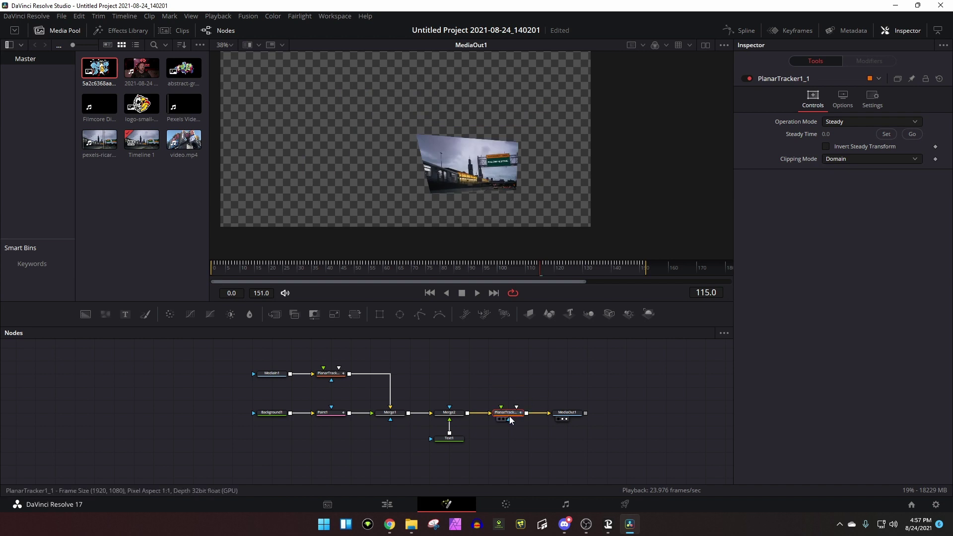
click(826, 146)
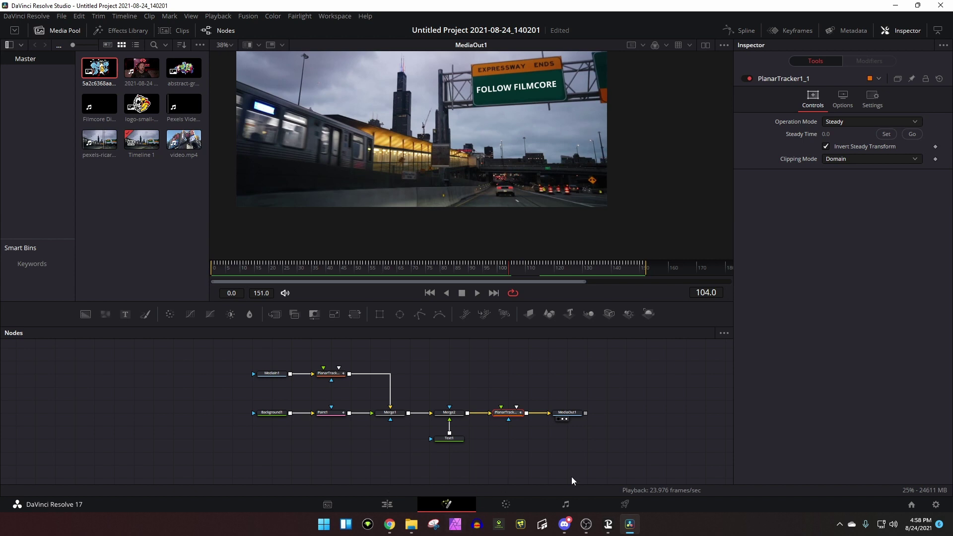
click(388, 504)
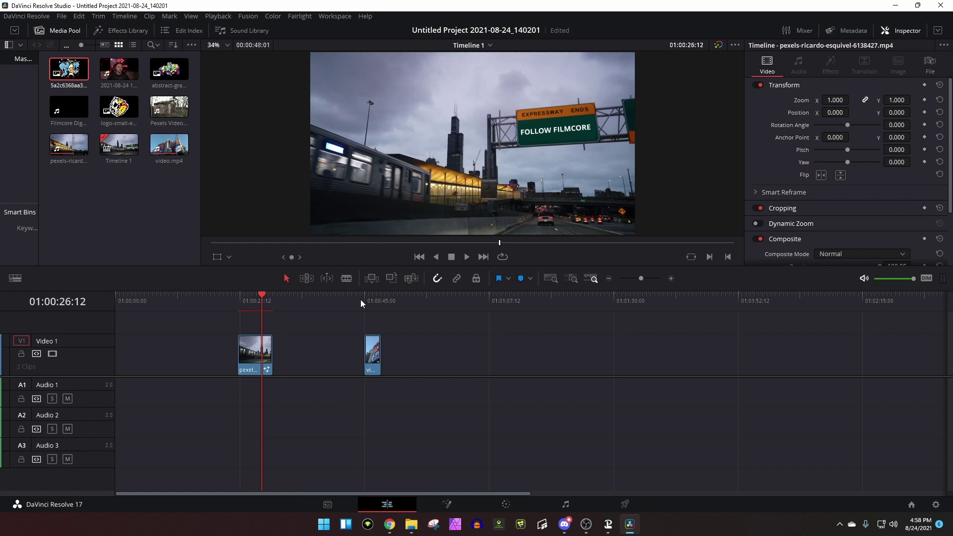
Step: Select the video.mp4 building clip, the second clip on the timeline
click(364, 299)
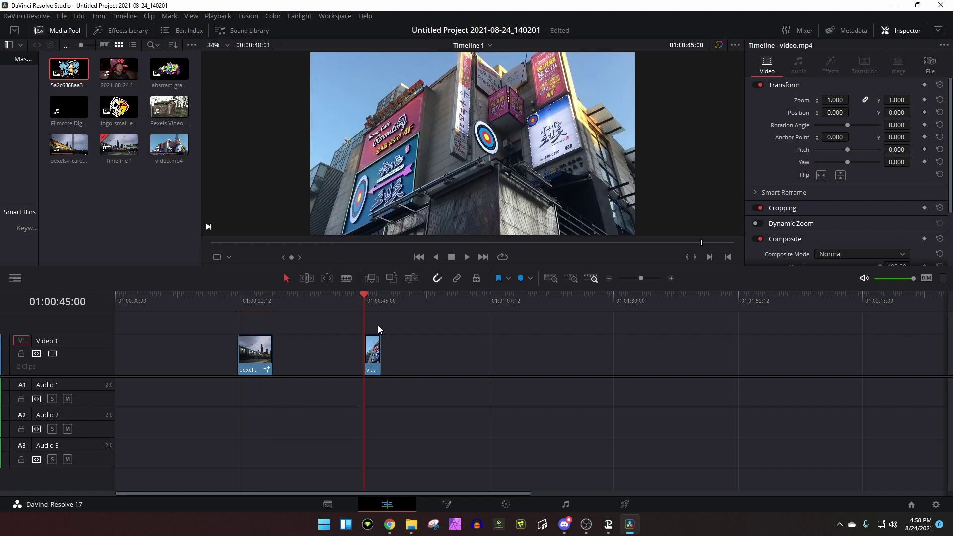
click(373, 352)
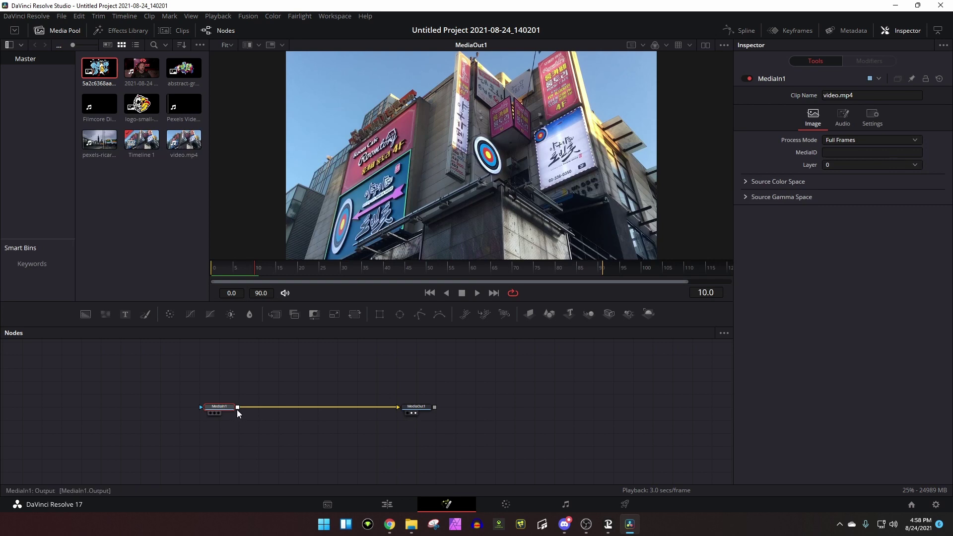
Step: Add a Planar Tracker after MediaIn1 and outline the white billboard with a polygon
key(shift+space)
text(plan)
key(Return)
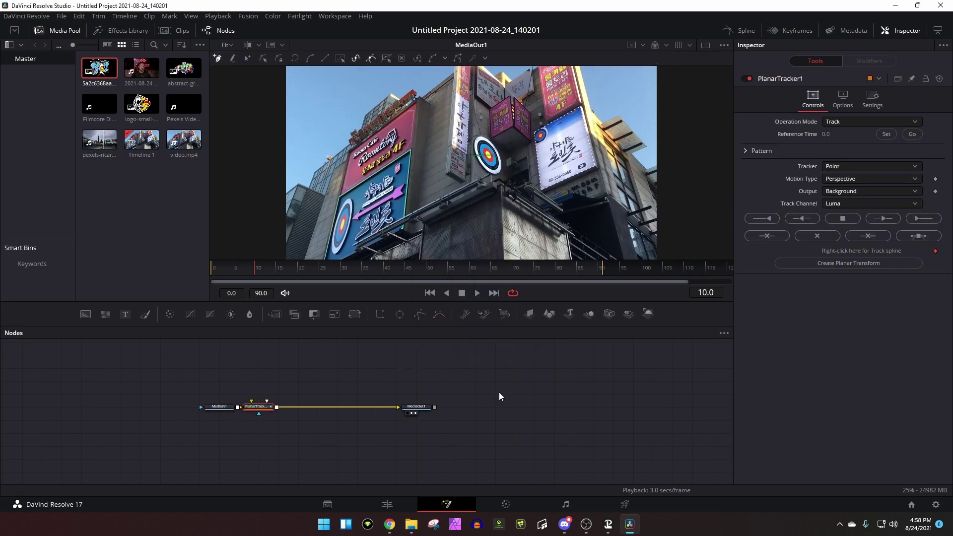
scroll(470, 147, up, 2)
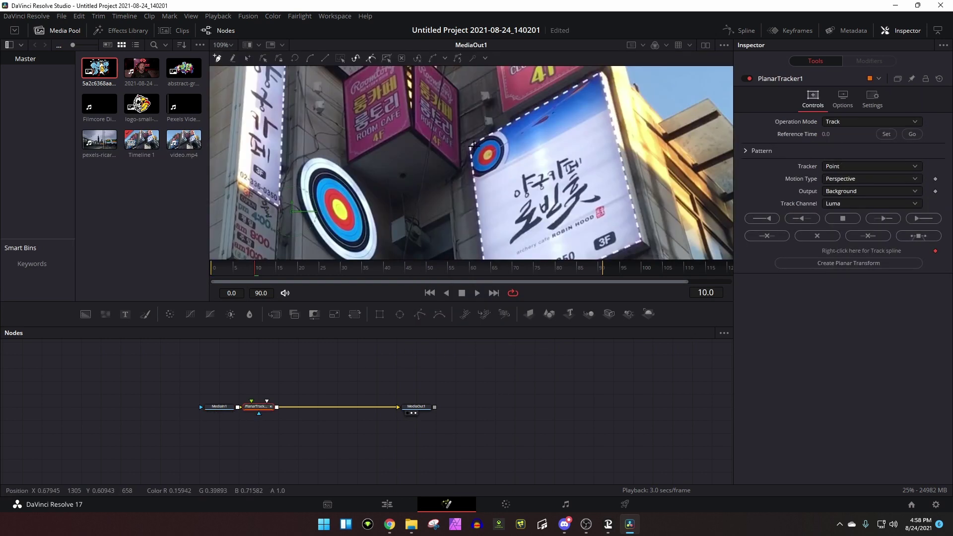
scroll(469, 147, down, 3)
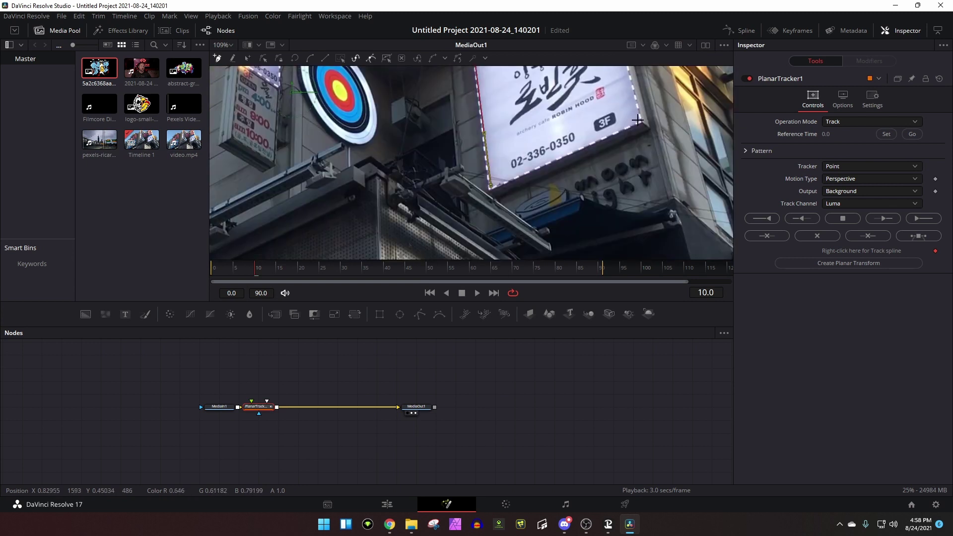
click(638, 121)
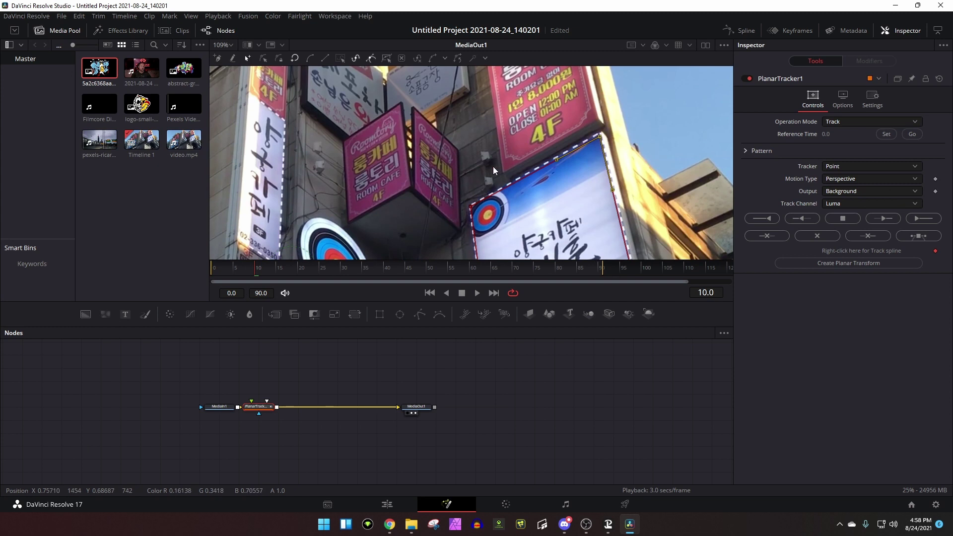
key(ctrl+f)
drag(258, 406, 278, 407)
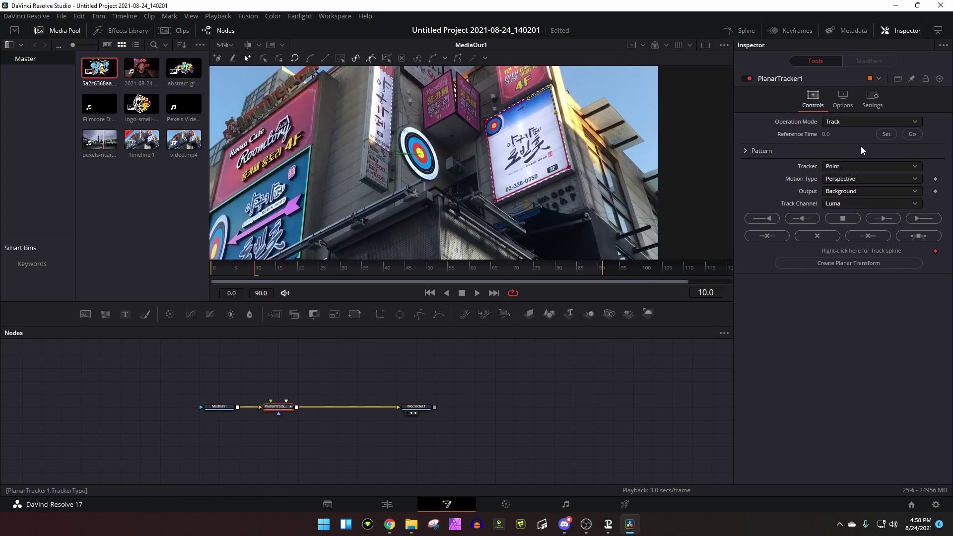
Step: Use frame 10 as reference with Hybrid Point/Area, tracking to the end and back to the start
click(886, 134)
click(869, 169)
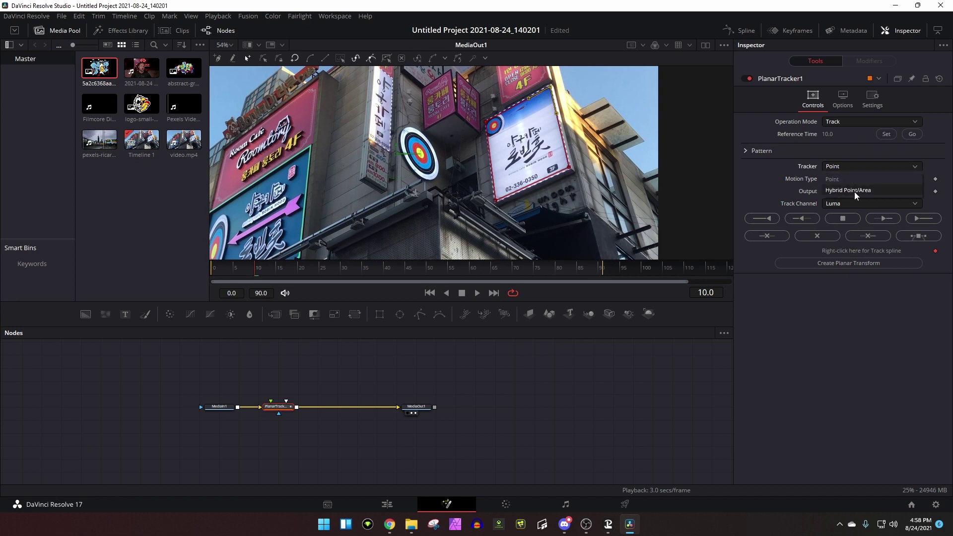
click(854, 191)
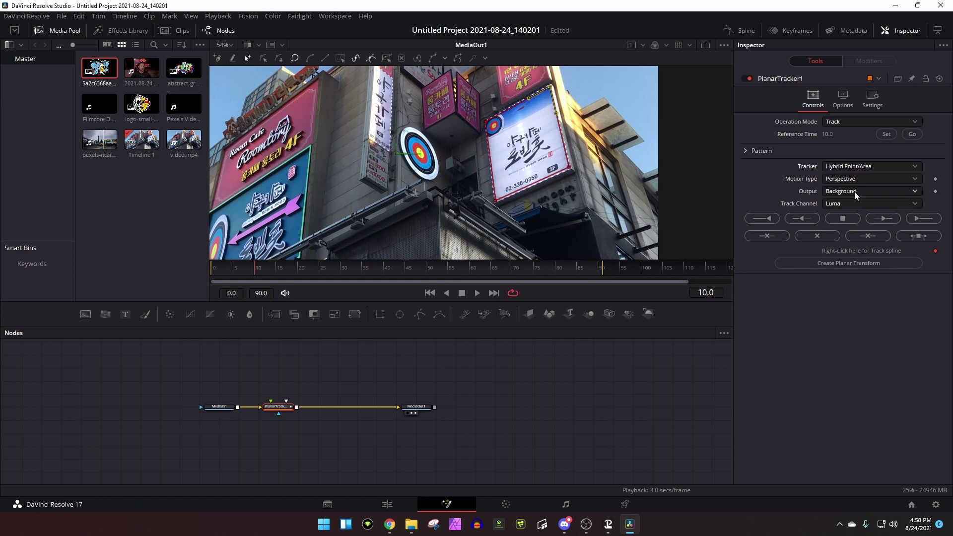
click(916, 219)
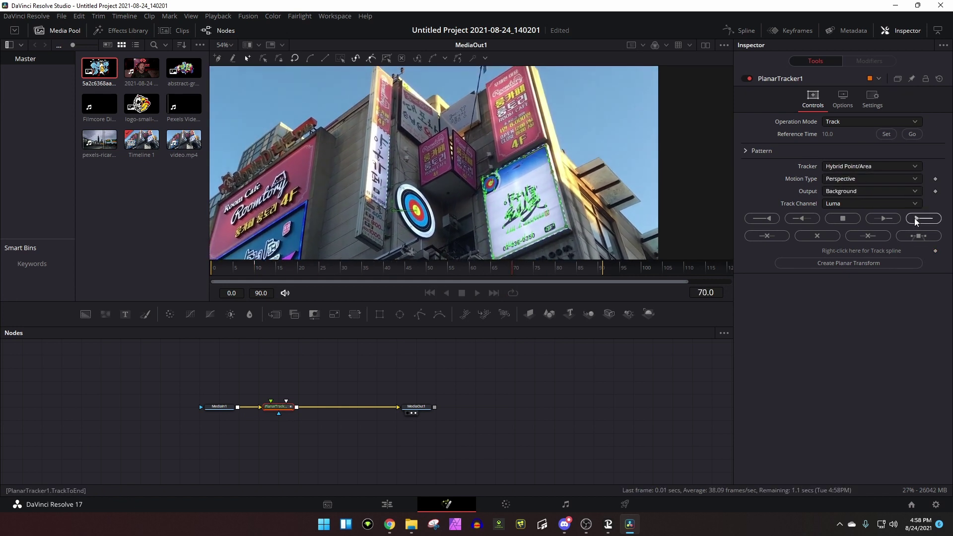
click(912, 134)
click(763, 218)
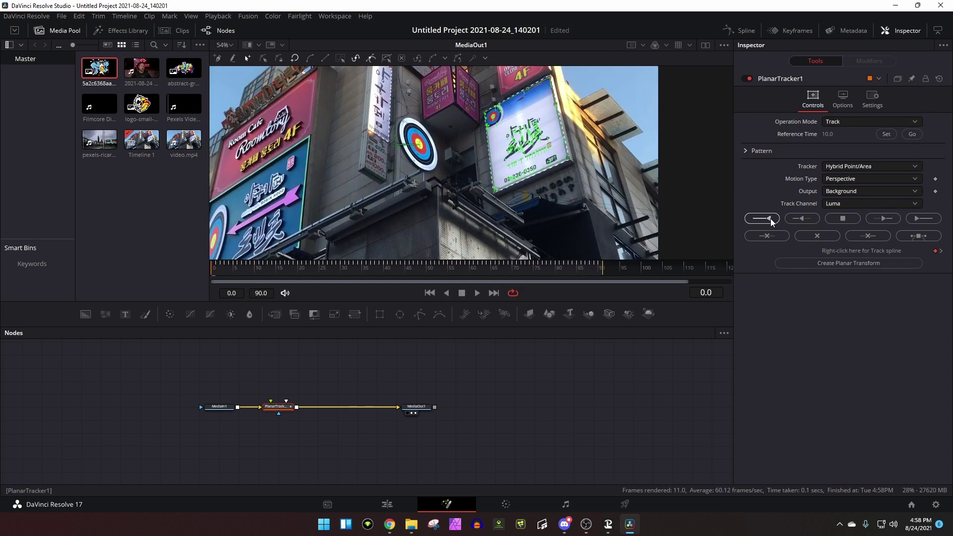
click(844, 122)
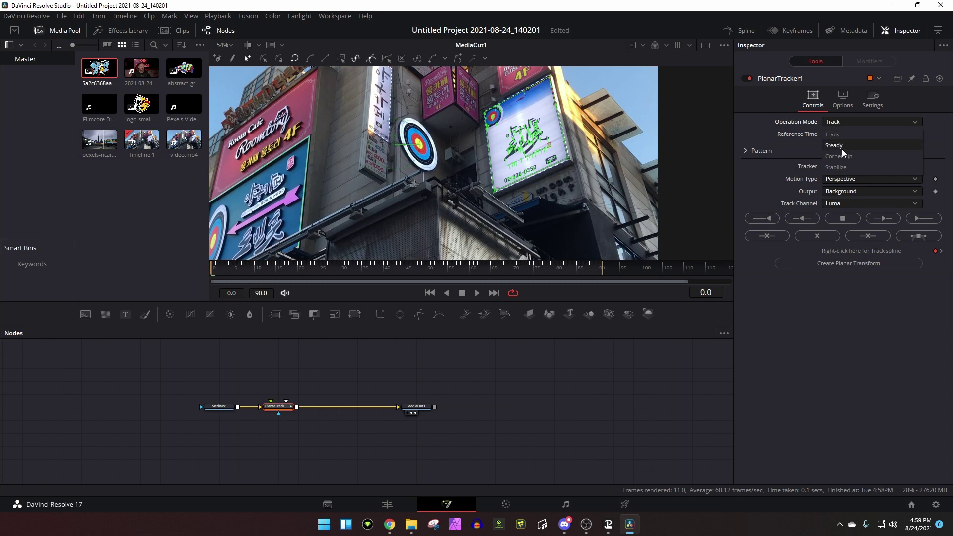
Step: Bring the Filmcore Digital Intro clip into the graph as the Corner Pin foreground
key(Escape)
drag(100, 104, 280, 407)
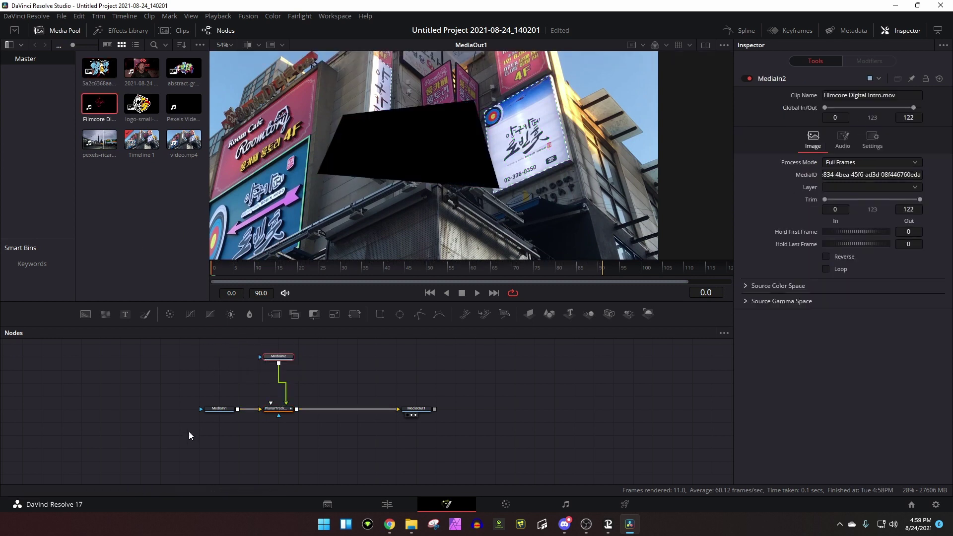
click(285, 416)
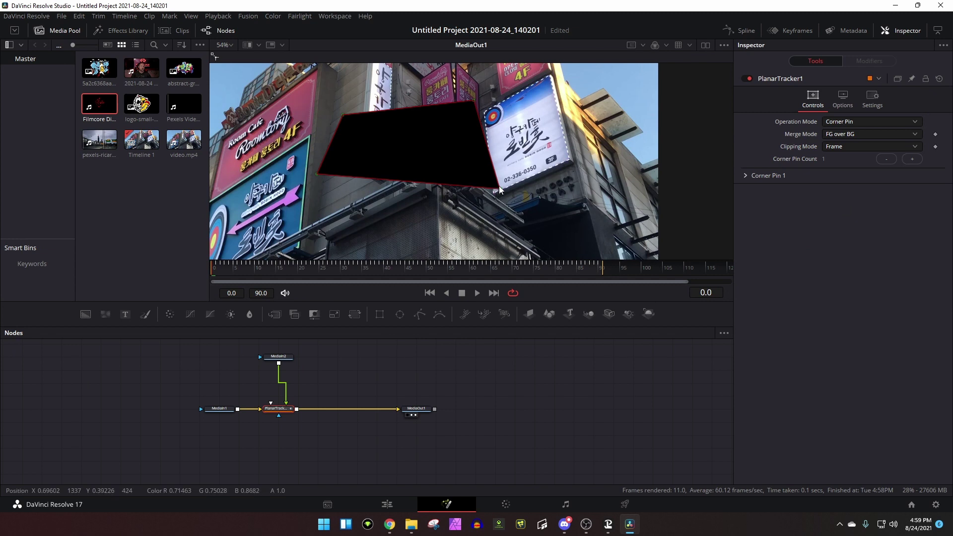
Step: Align the four corner pins with the white billboard's corners
drag(499, 187, 569, 158)
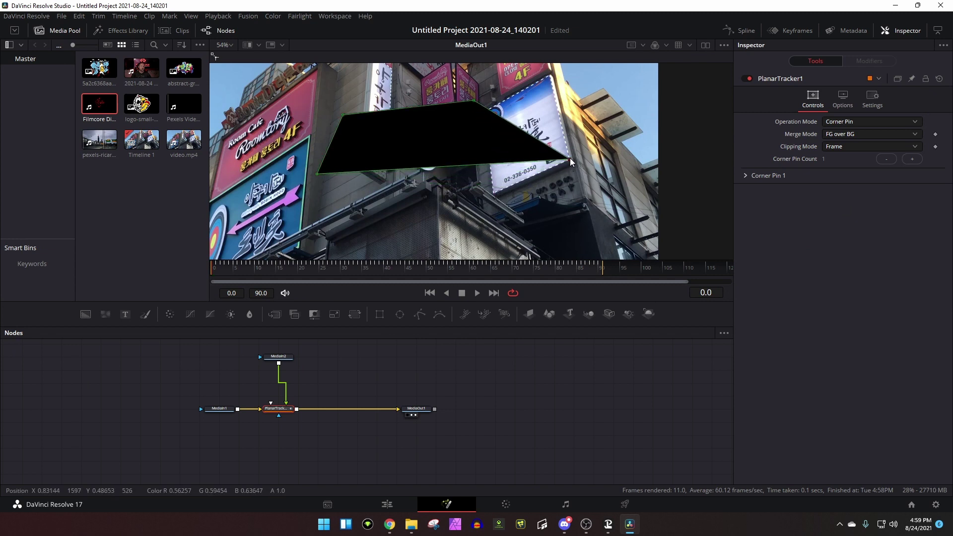
drag(320, 175, 496, 191)
drag(344, 115, 549, 78)
drag(451, 108, 483, 114)
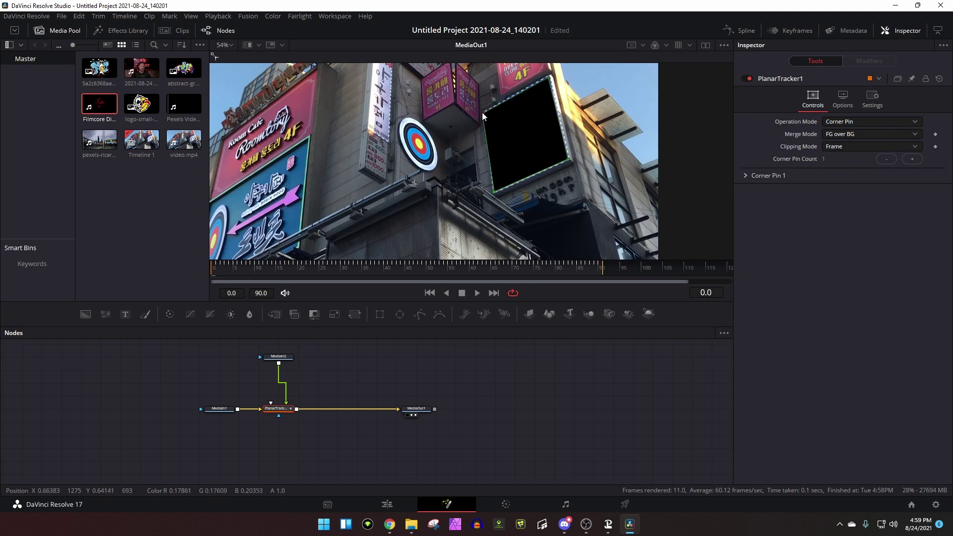
drag(550, 78, 548, 76)
drag(484, 112, 484, 112)
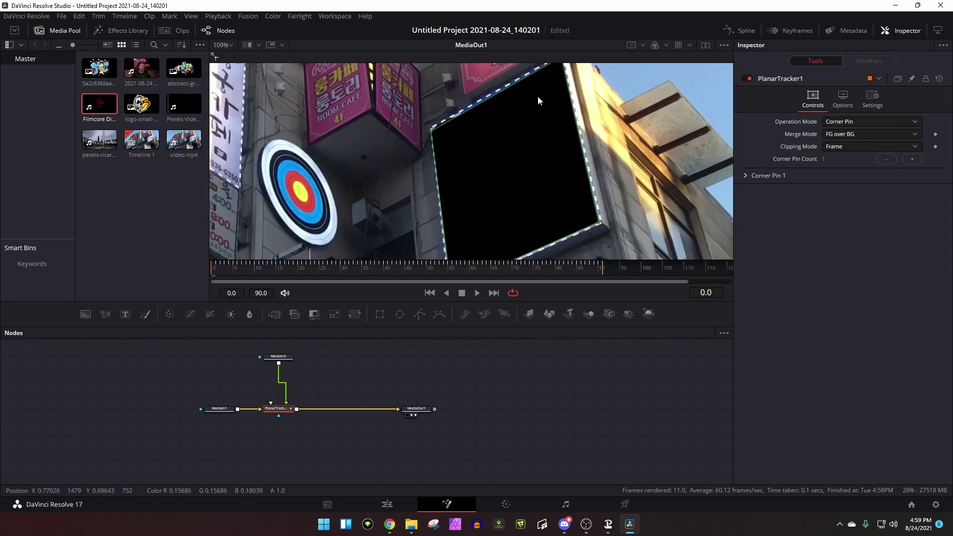
scroll(508, 109, up, 2)
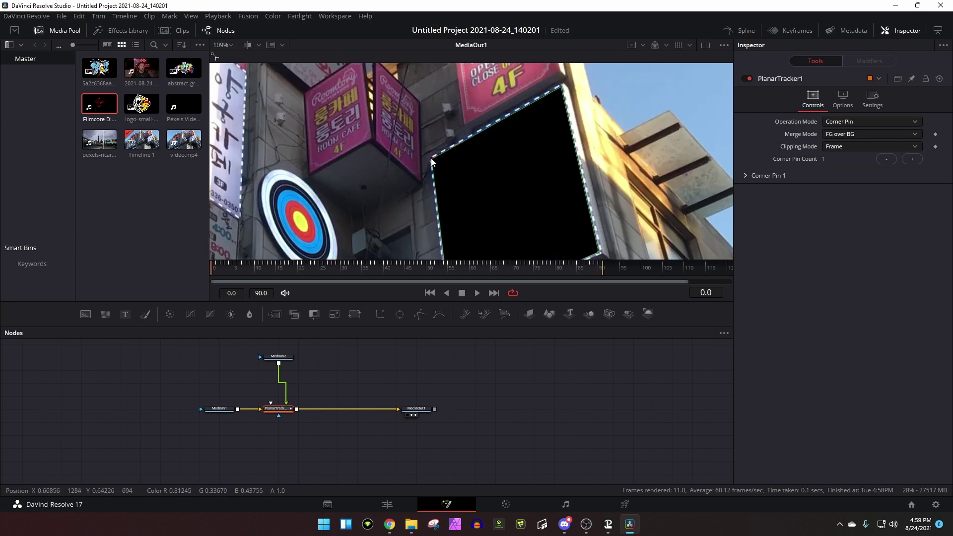
key(ctrl+f)
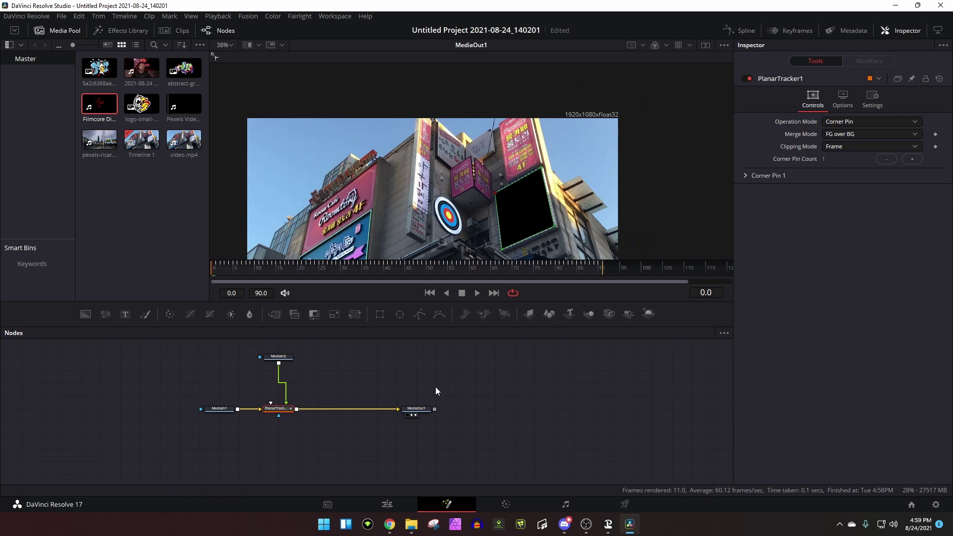
Step: Play back the building clip to watch the Filmcore intro on the billboard
key(space)
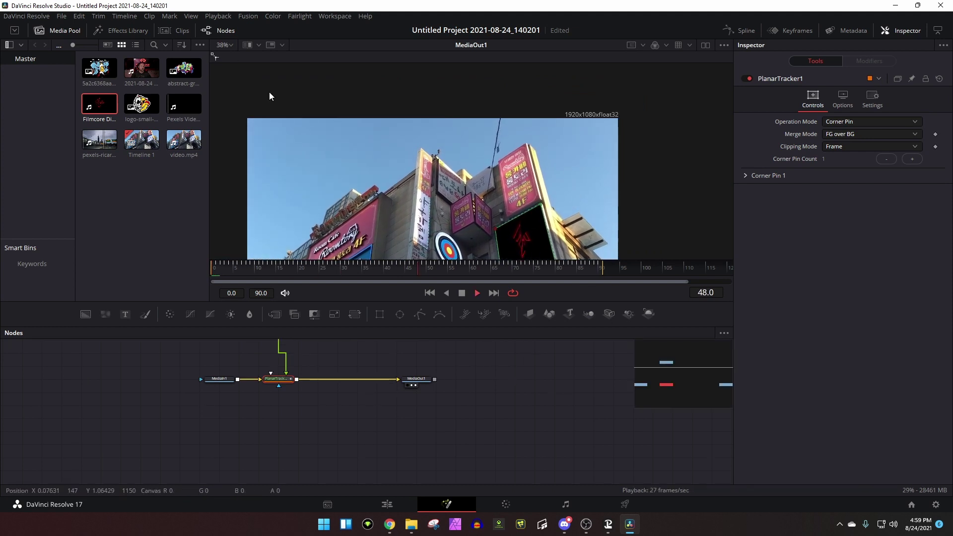